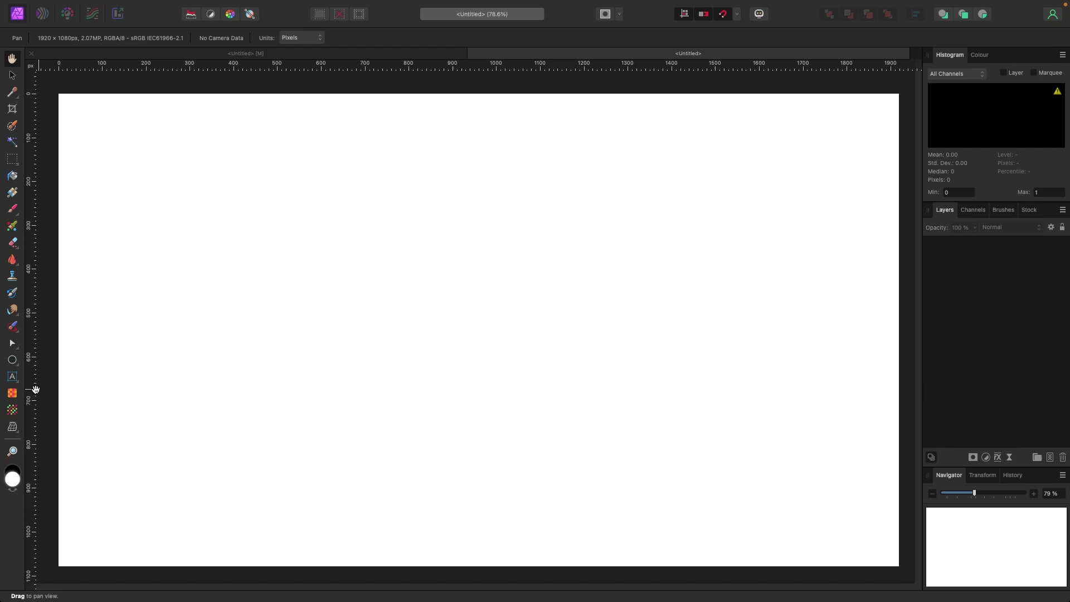
- Create an art text object reading "DESIGN" in large letters across the canvas
click(13, 378)
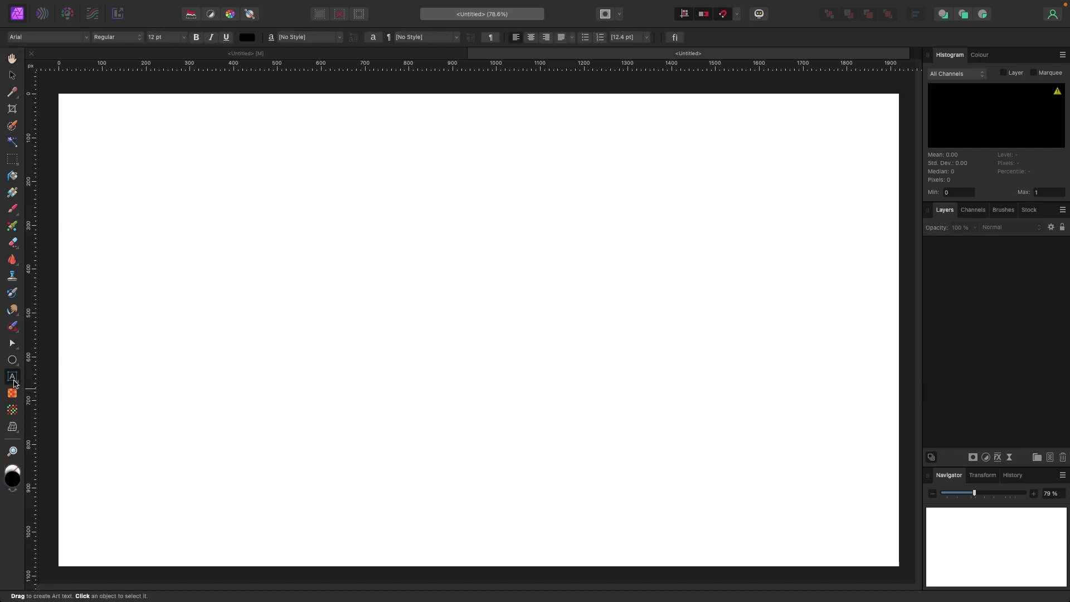
drag(151, 157, 261, 318)
text(DESIG)
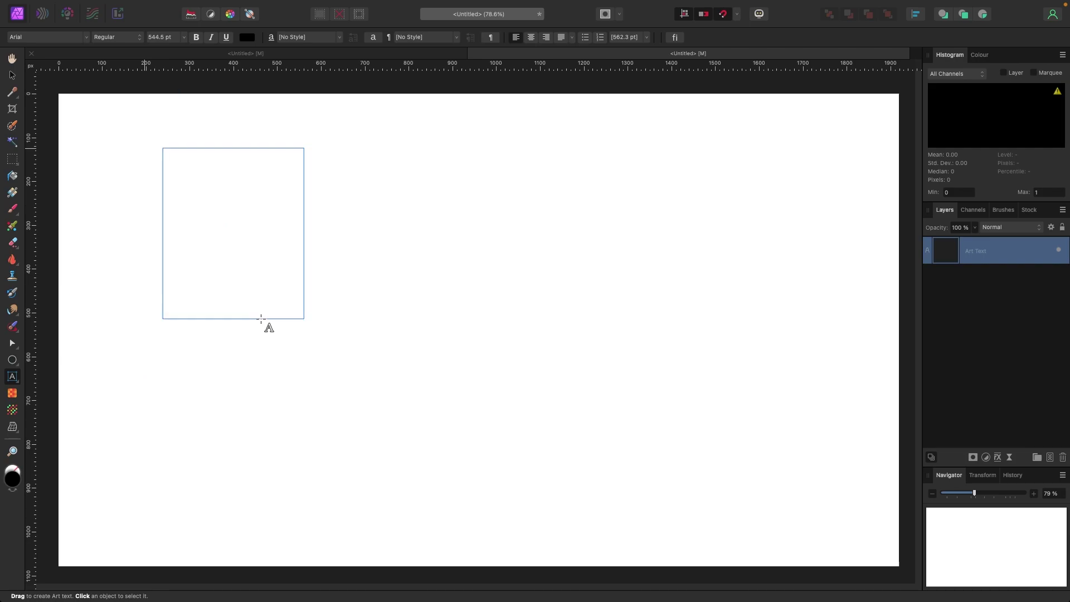
text(N)
key(super+minus)
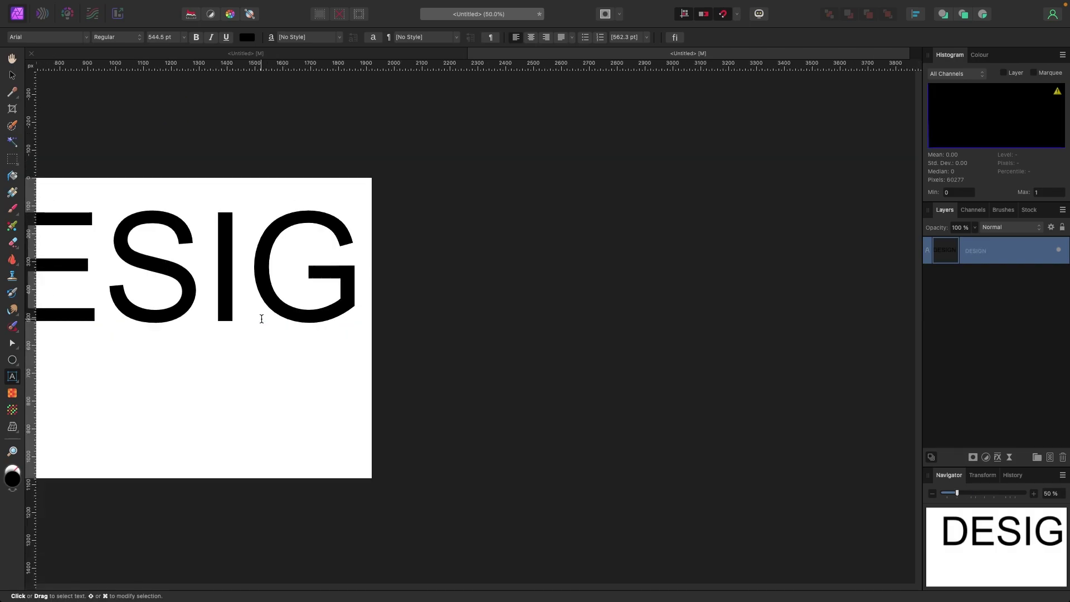
scroll(261, 319, left, 5)
key(Escape)
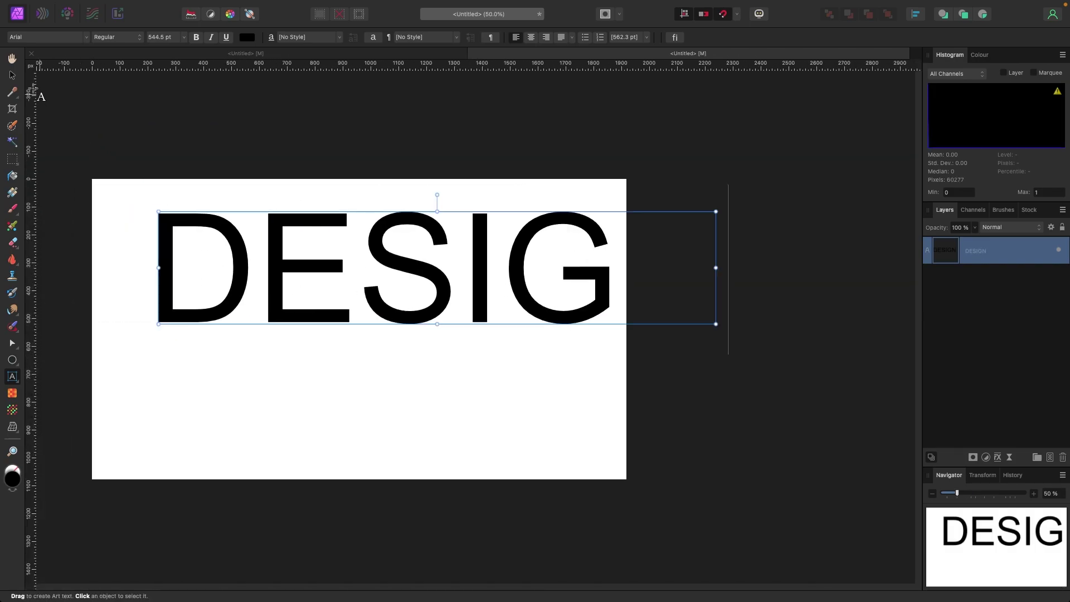
- Scale the DESIGN text down to about 417 pt and move it to the middle of the canvas
drag(716, 212, 549, 232)
drag(469, 262, 455, 300)
scroll(500, 286, left, 2)
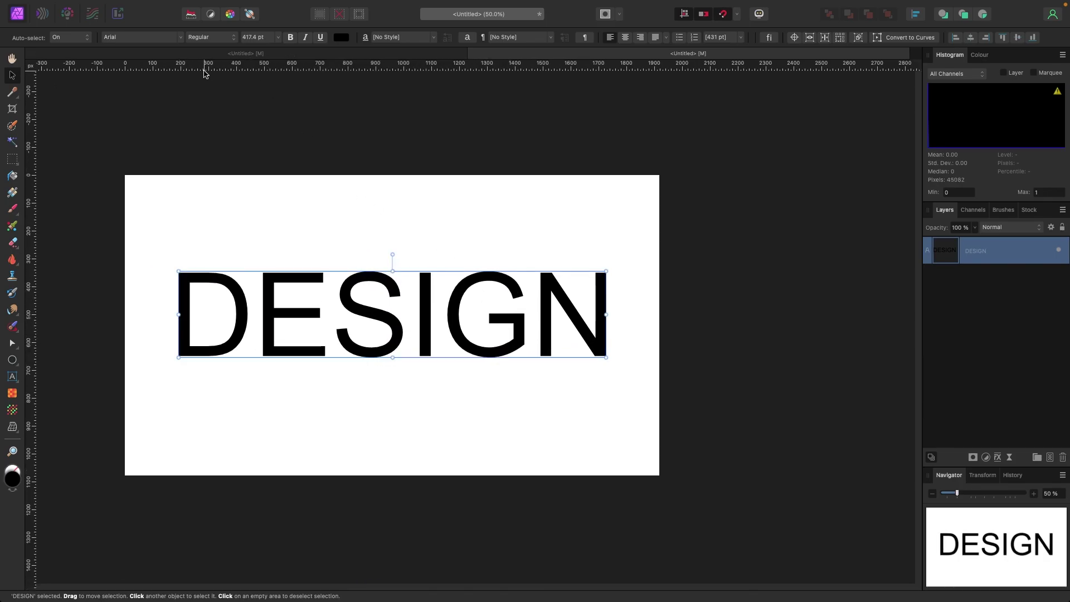
- Set the DESIGN text's font to Impact, enlarge it to about 581 pt and re-centre it on the canvas
click(180, 38)
text(impact)
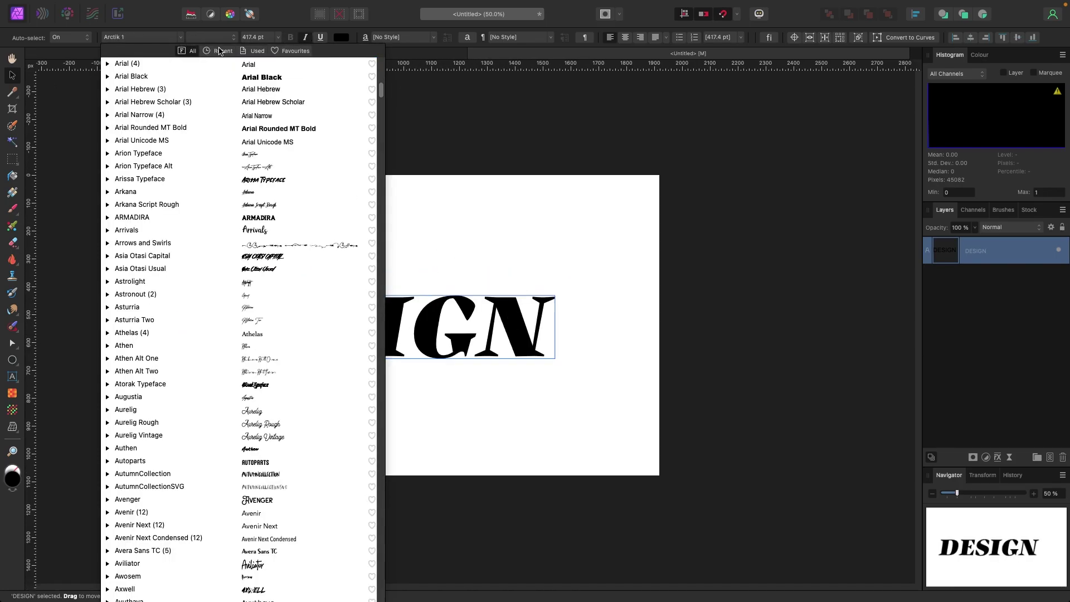
key(Return)
drag(497, 262, 625, 224)
drag(537, 283, 530, 313)
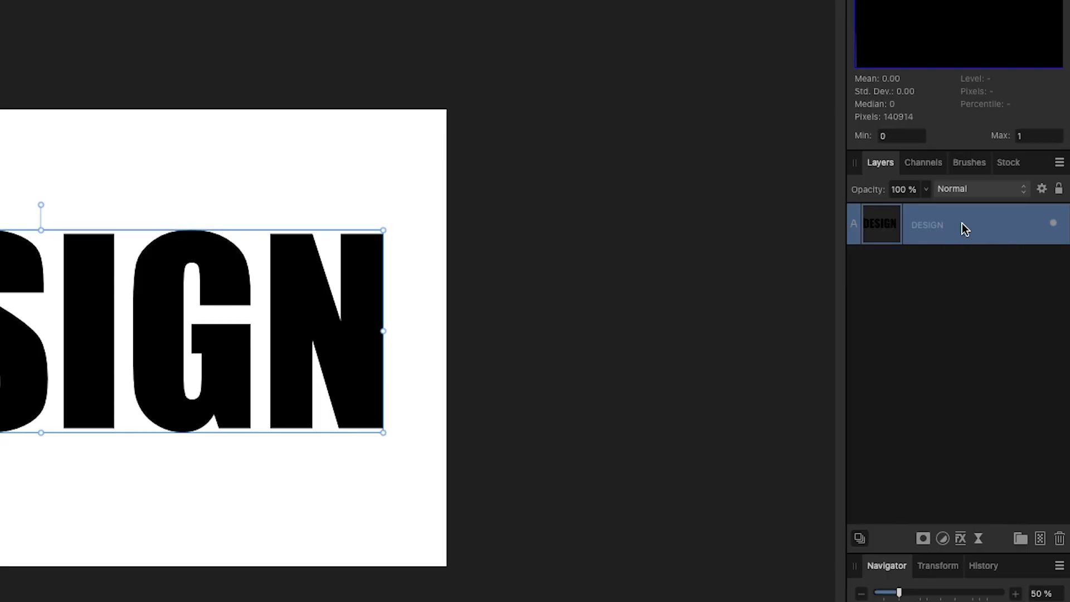
- Find "gold" in the Pixabay stock library and place the plain yellow gold texture photo on the canvas
click(1004, 166)
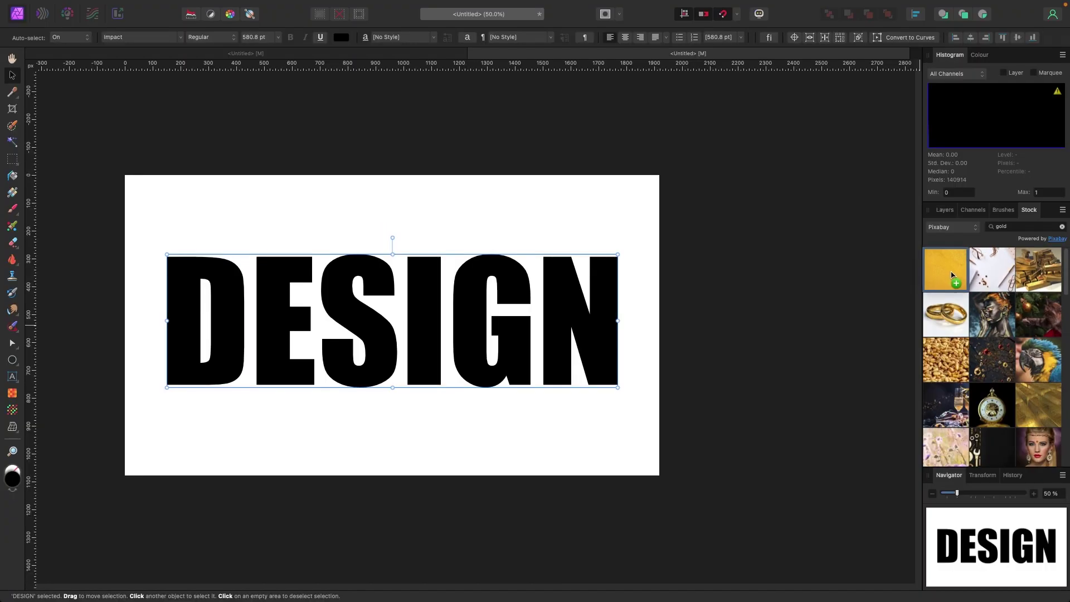
drag(892, 256, 826, 280)
drag(909, 287, 491, 302)
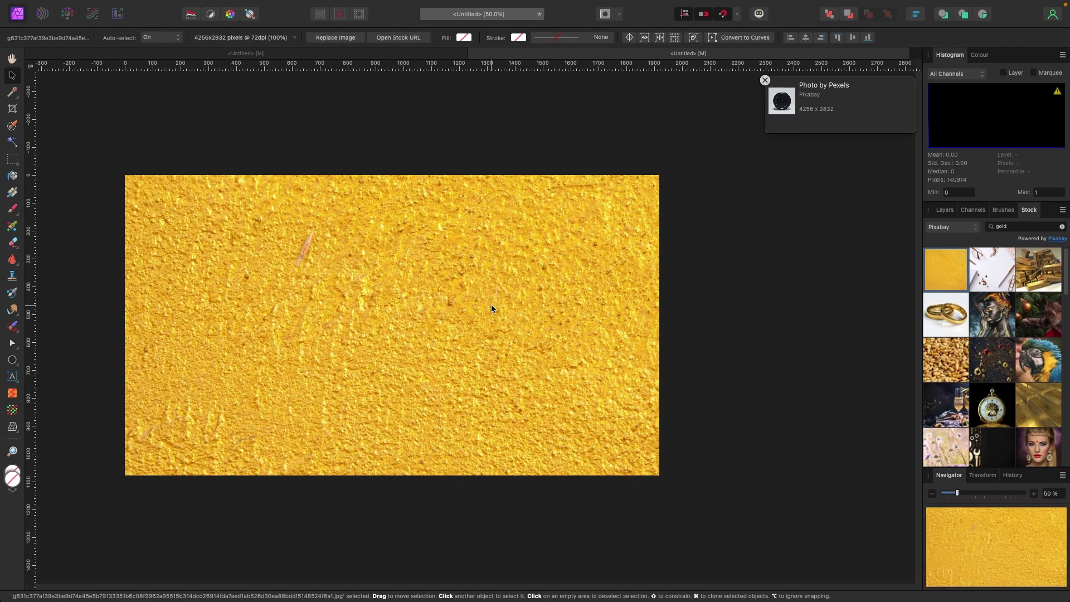
- Scale the gold texture photo down to about 55% and position it to cover the whole canvas
key(super+minus)
key(super+minus)
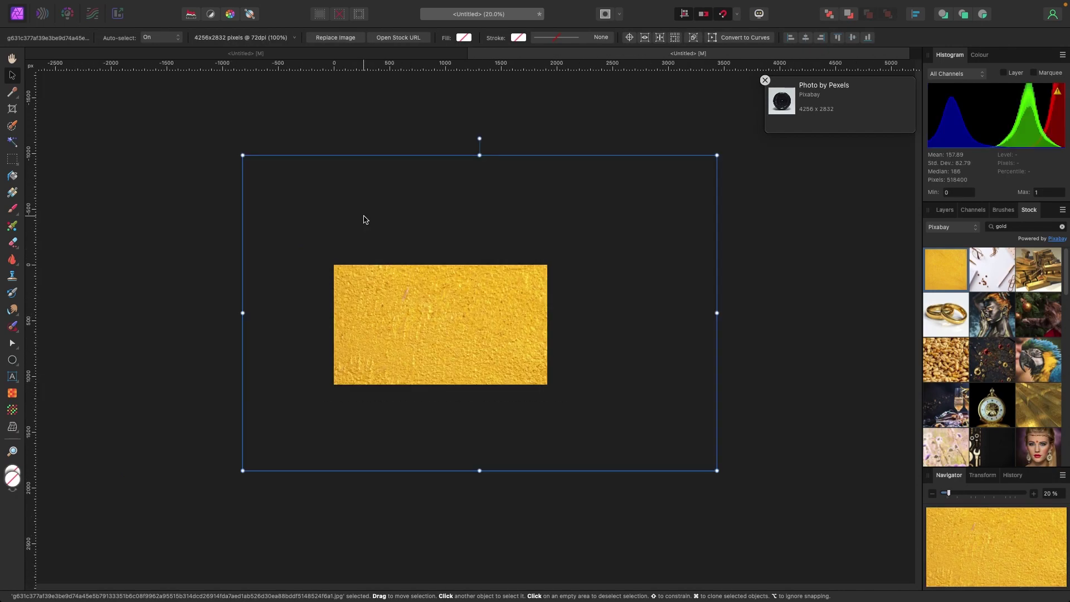
drag(243, 155, 456, 295)
drag(576, 359, 438, 302)
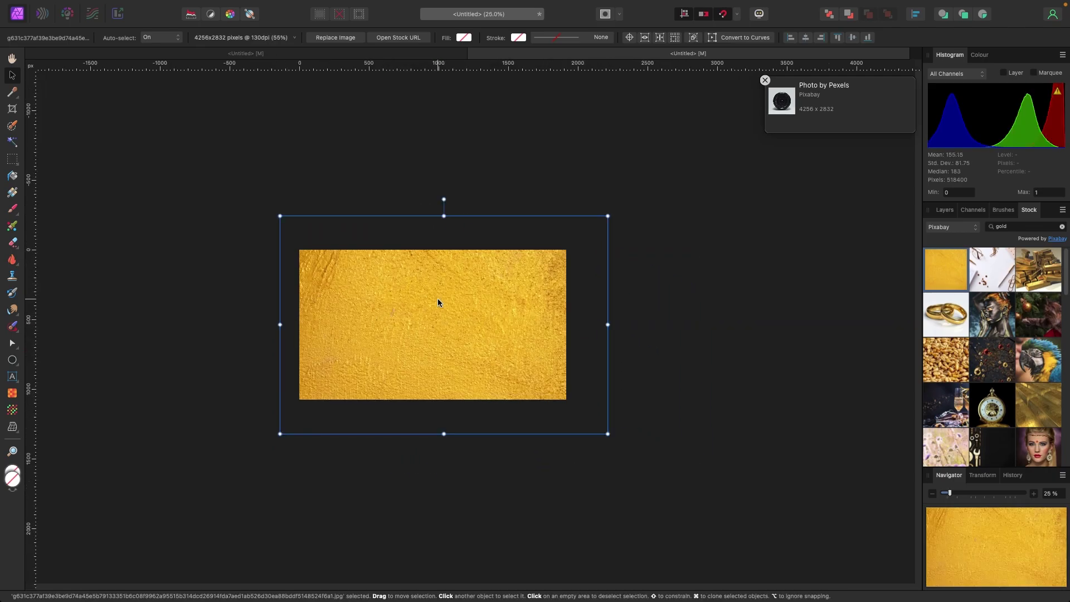
key(super+plus)
key(super+plus)
- Rename the texture image layer to "gold" and move the DESIGN text layer above it
click(976, 210)
click(947, 211)
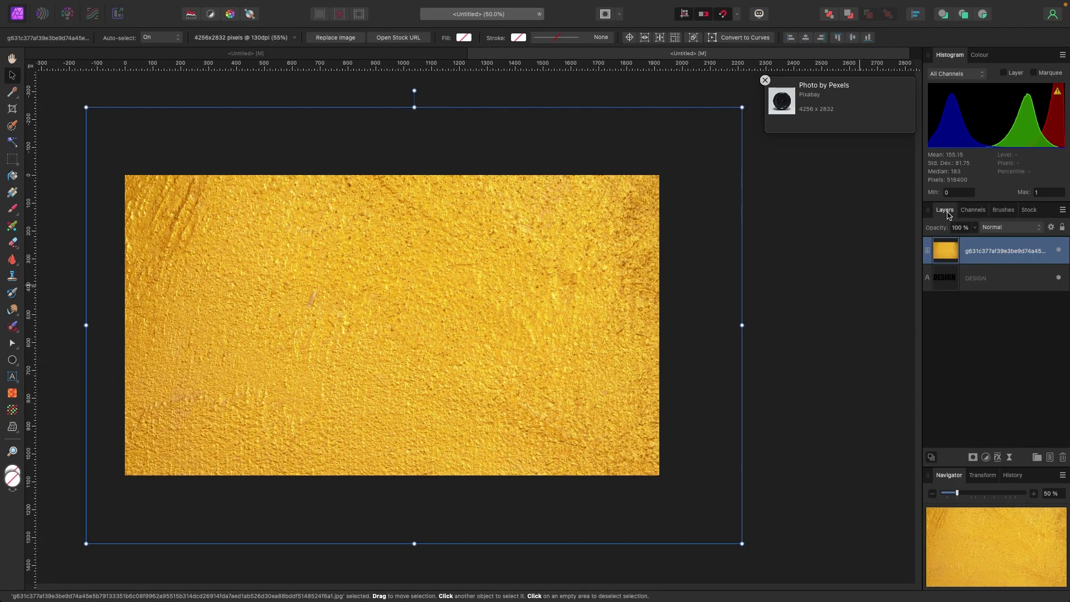
double_click(1000, 252)
text(gold)
click(970, 306)
drag(976, 281, 980, 244)
scroll(446, 313, left, 1)
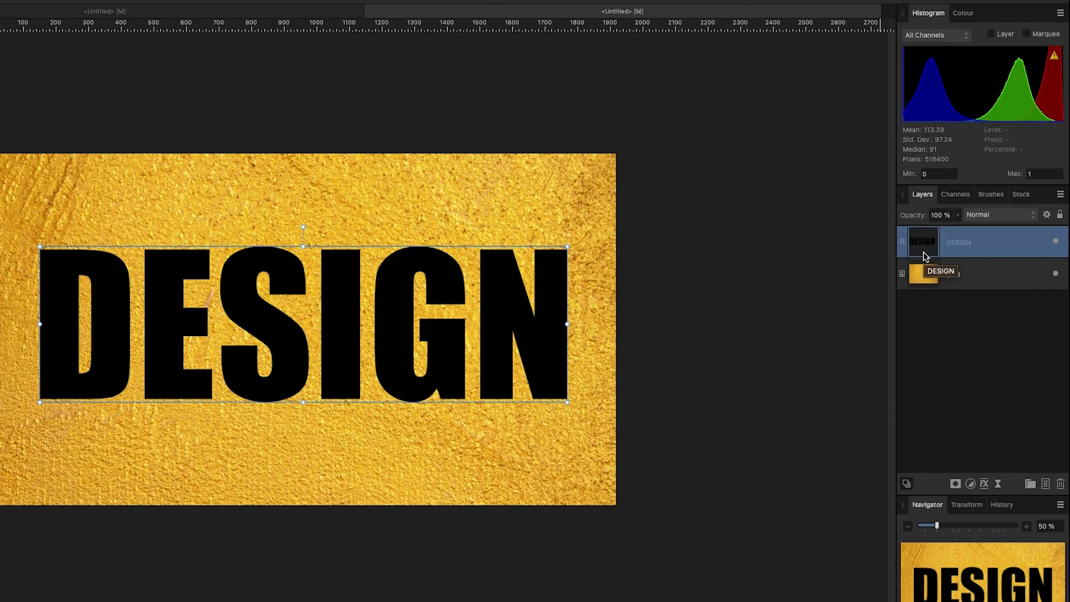
click(967, 283)
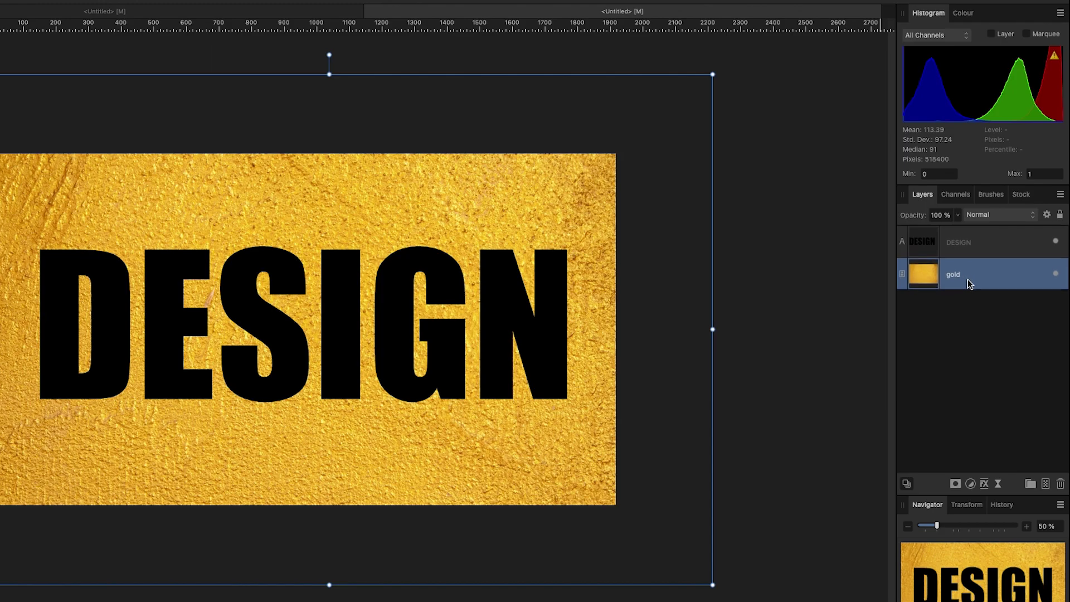
drag(968, 280, 970, 247)
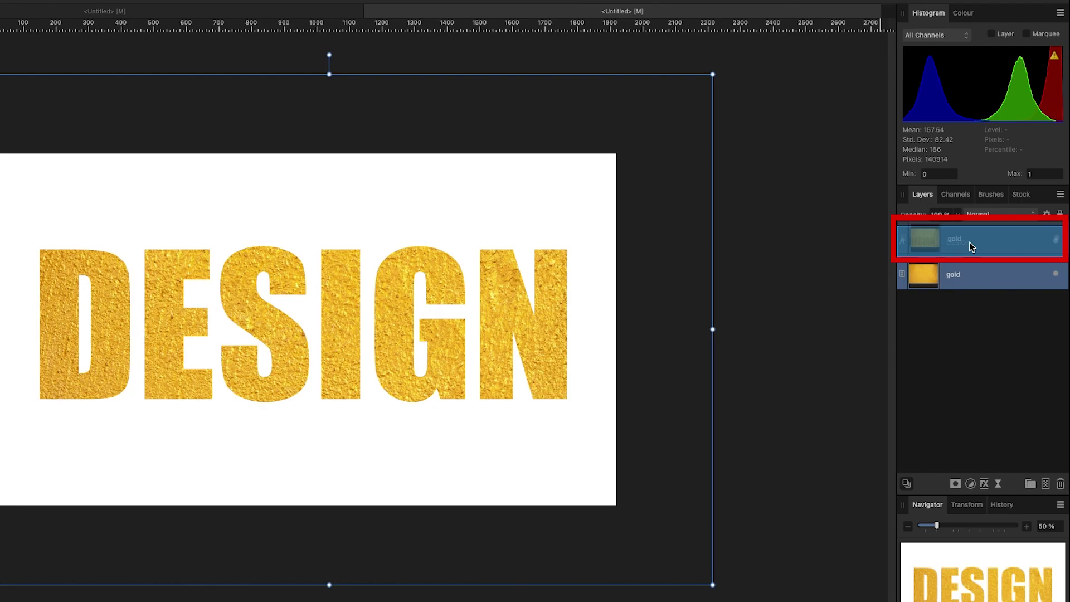
drag(970, 247, 969, 271)
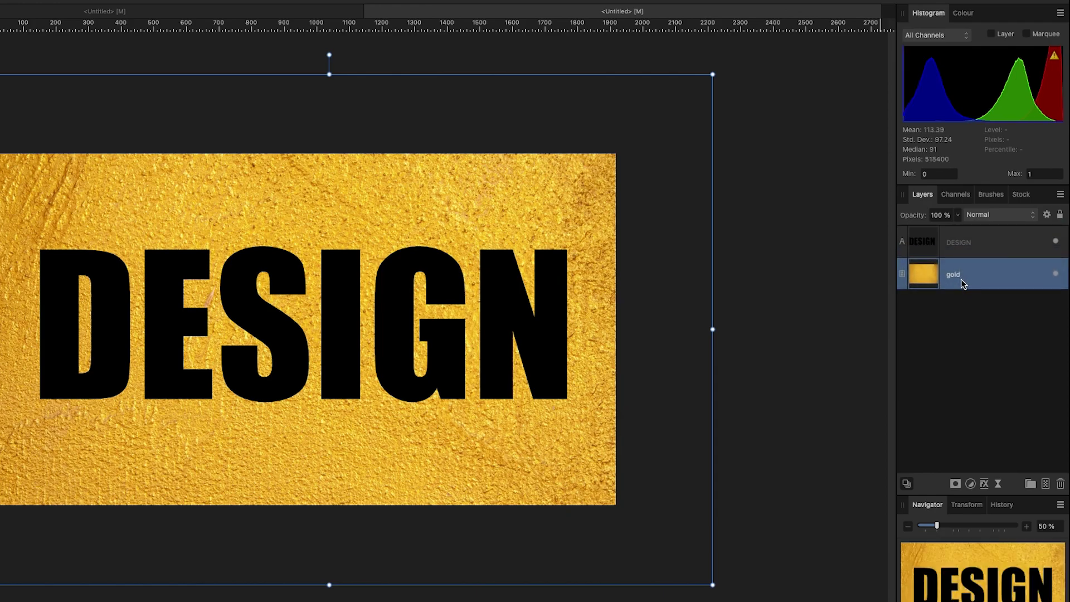
- Clip the gold layer inside the DESIGN text layer and expand the text layer to show its nested image
drag(960, 278, 931, 247)
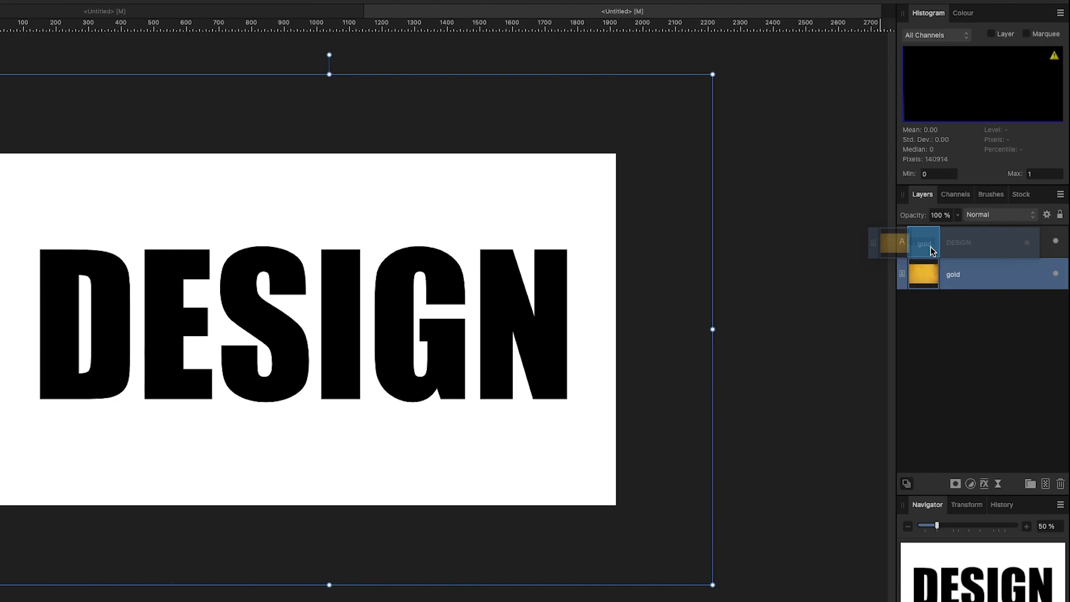
drag(930, 251, 980, 242)
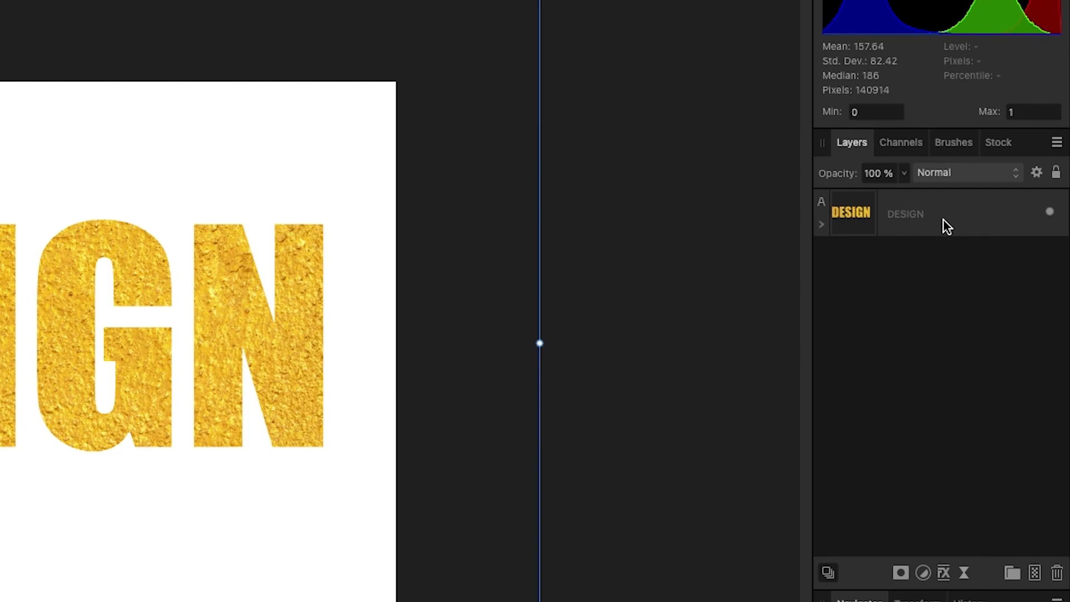
click(822, 225)
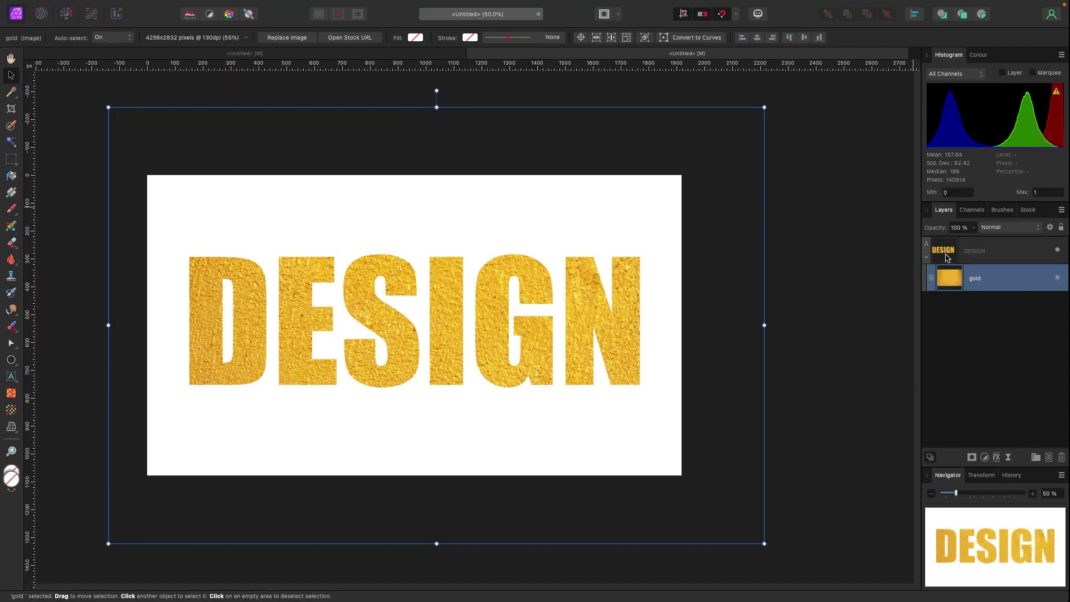
- Scale the clipped gold image down to about 45% and position it behind the letters
click(948, 258)
click(955, 282)
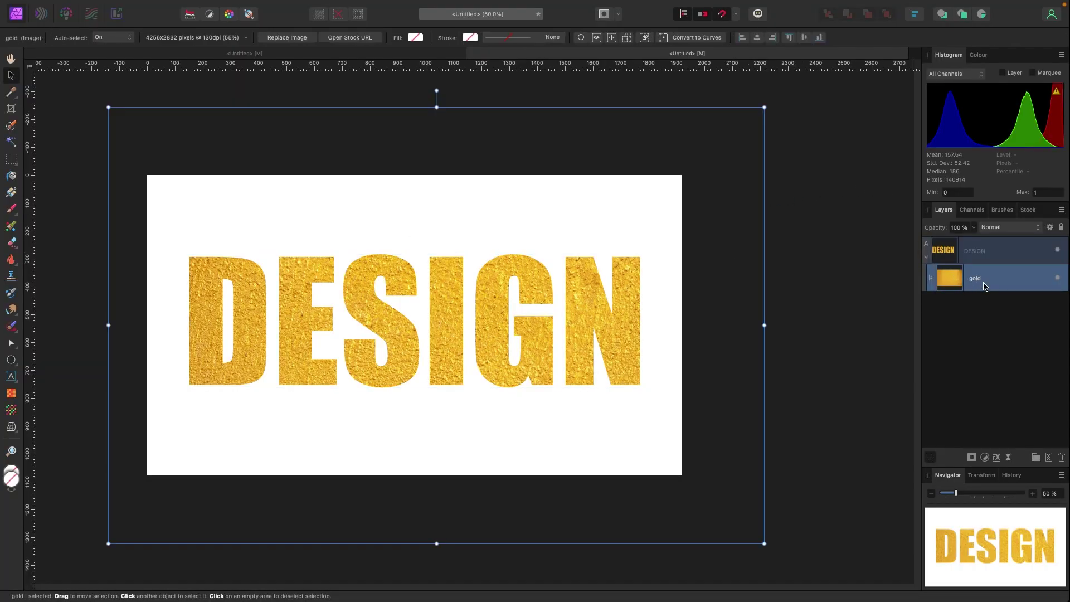
mouse_move(727, 159)
mouse_down()
mouse_move(721, 172)
mouse_move(733, 166)
mouse_up()
drag(770, 124, 637, 198)
drag(429, 136, 564, 306)
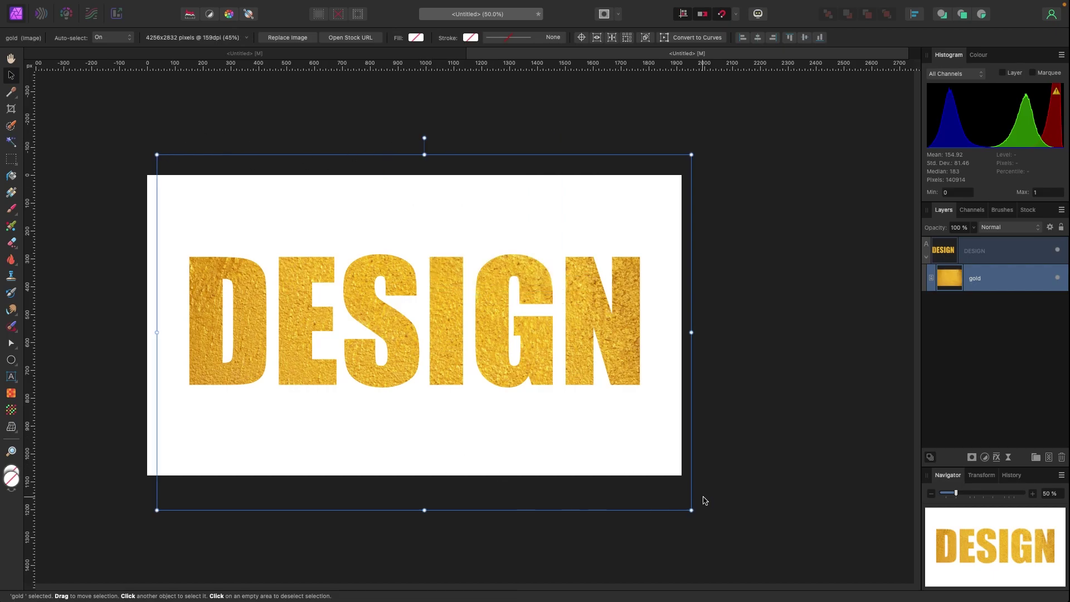
- Resize the clipped gold image to about 44% and reposition it so it fills all the DESIGN letters
drag(425, 139, 432, 219)
drag(690, 153, 425, 334)
drag(327, 373, 259, 273)
drag(353, 238, 721, 167)
drag(342, 426, 175, 504)
drag(374, 403, 369, 389)
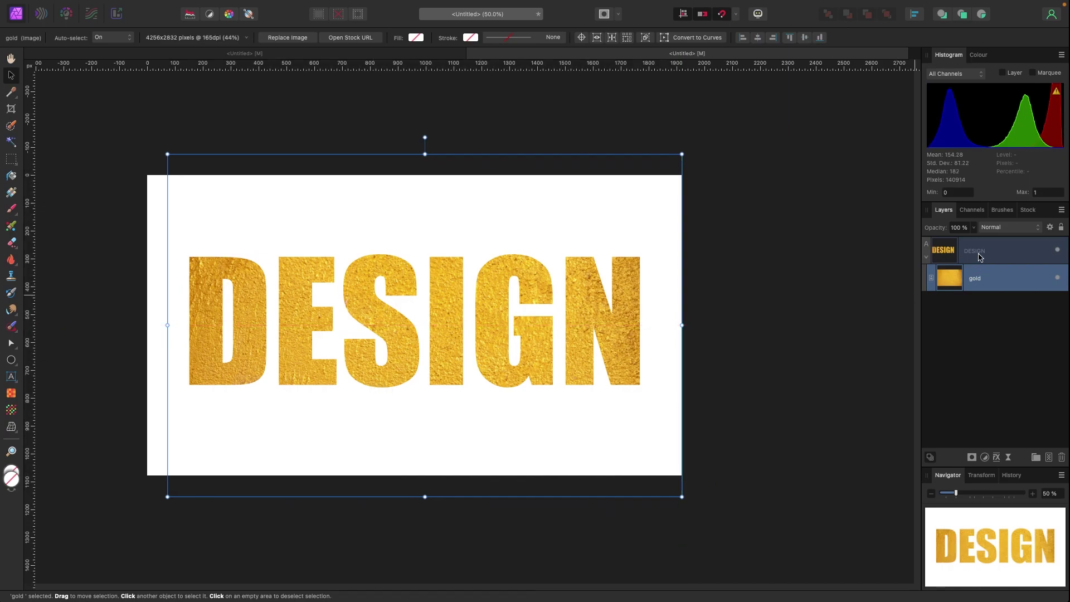
- Delete the gold DESIGN artwork and create a new art text object reading "GREEN"
key(ctrl+a)
key(Delete)
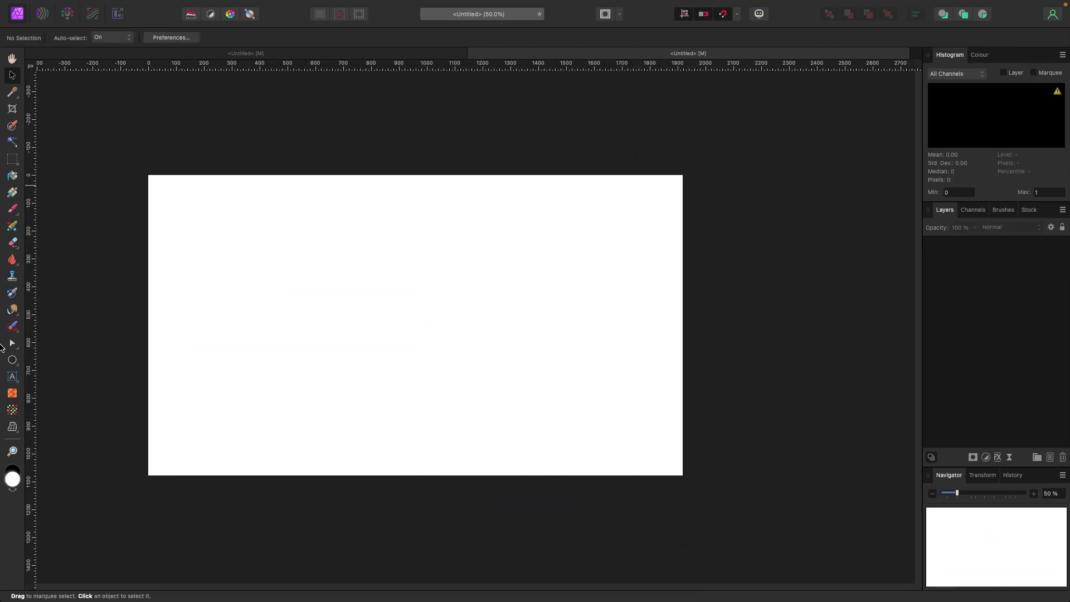
click(12, 376)
drag(229, 245, 266, 322)
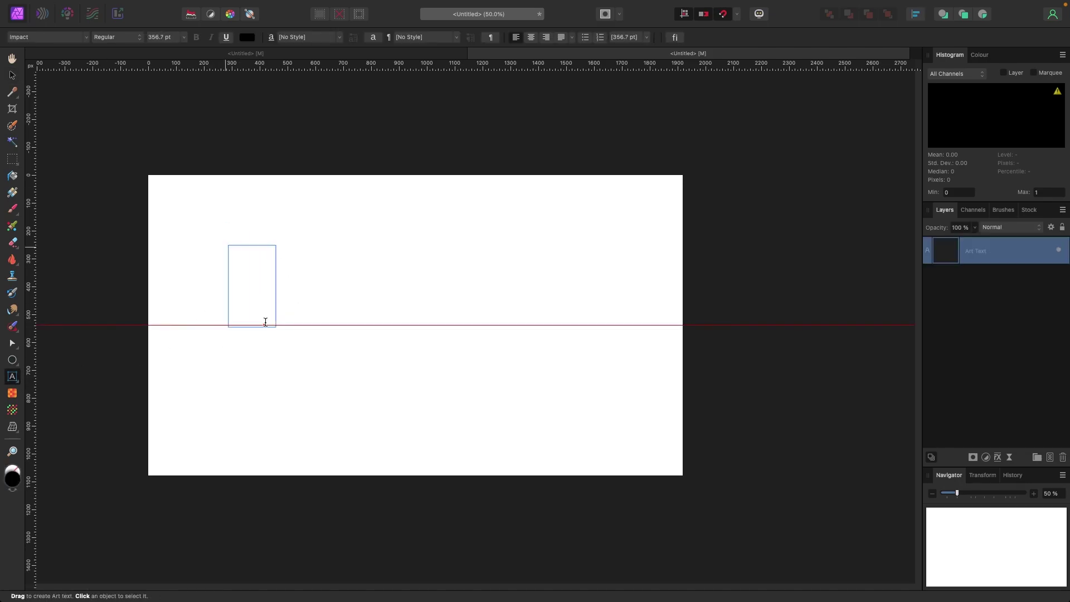
text(GREEN)
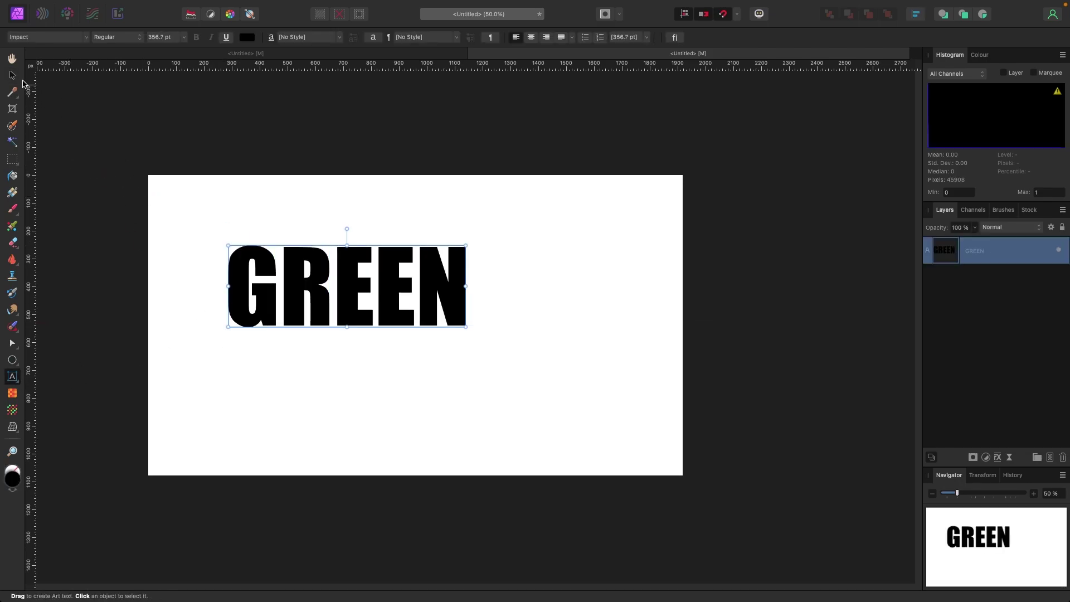
- Enlarge the GREEN text to about 601.5 pt and move it towards the middle of the canvas
click(12, 75)
drag(466, 327, 609, 432)
drag(533, 345, 508, 339)
- Set the GREEN text's font to Abolition, enlarge it to about 1012.6 pt and centre it on the canvas
click(139, 37)
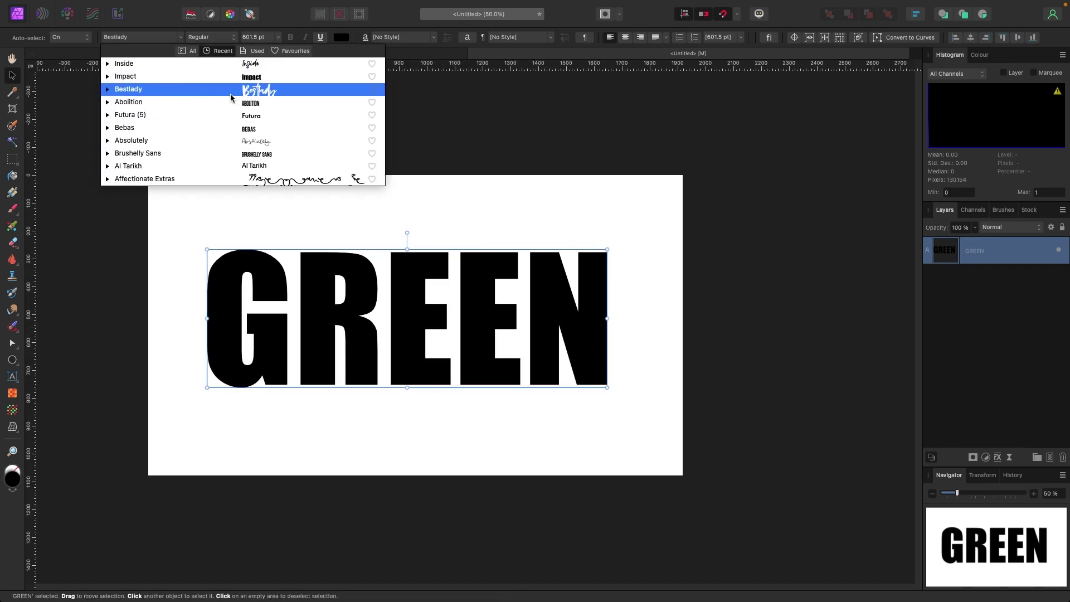
click(278, 106)
drag(469, 384, 651, 448)
drag(566, 418, 559, 391)
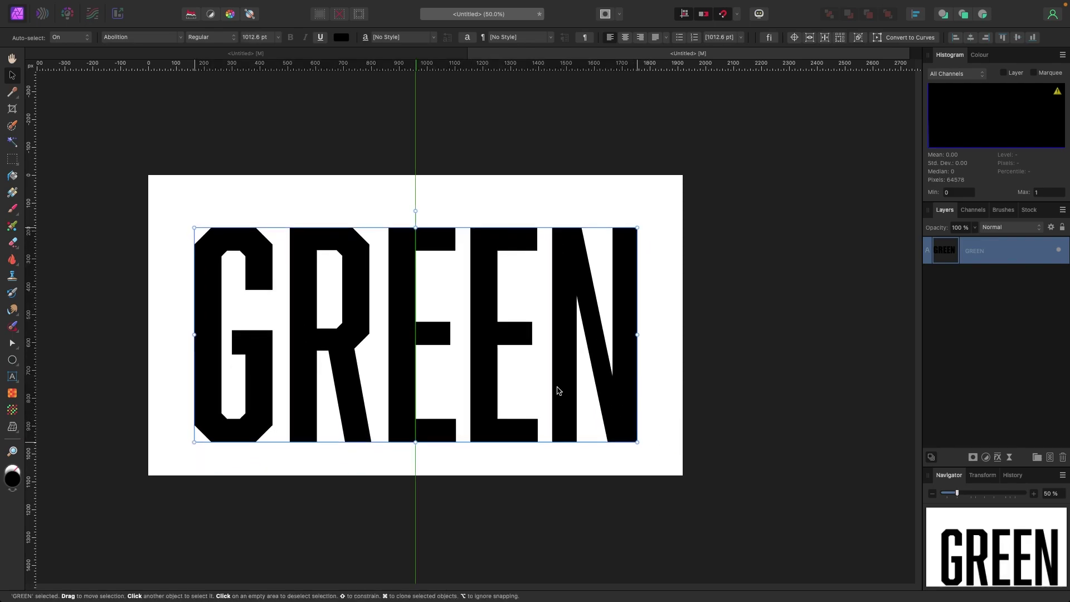
- Search the Pixabay stock library for "leaf"
click(1029, 210)
click(1028, 227)
text(le)
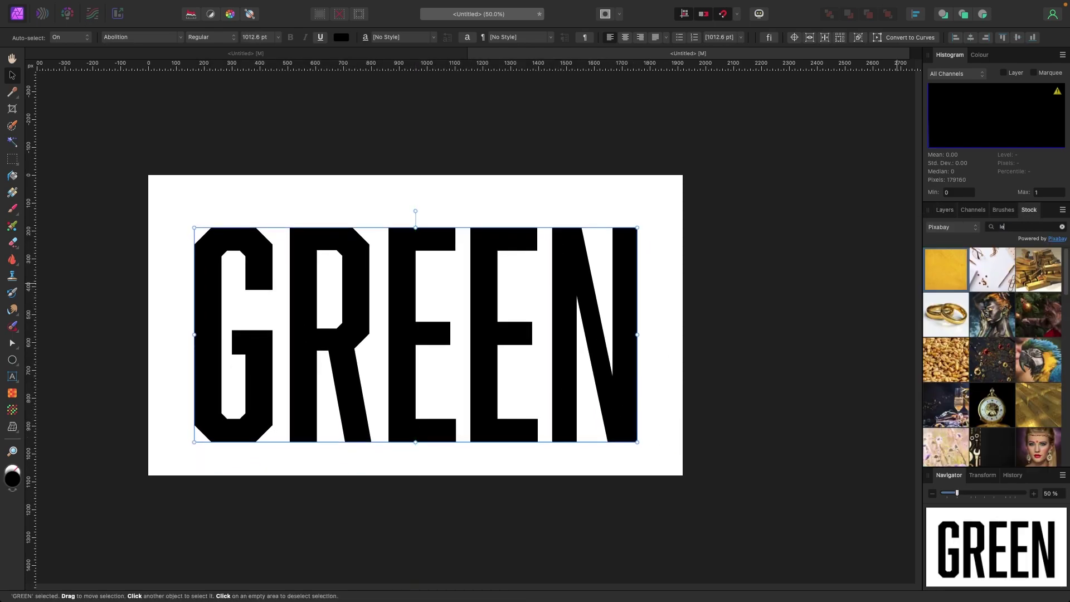
text(af)
key(Return)
- Browse the leaf photos and place the dark green foliage photo on the canvas
scroll(982, 312, down, 10)
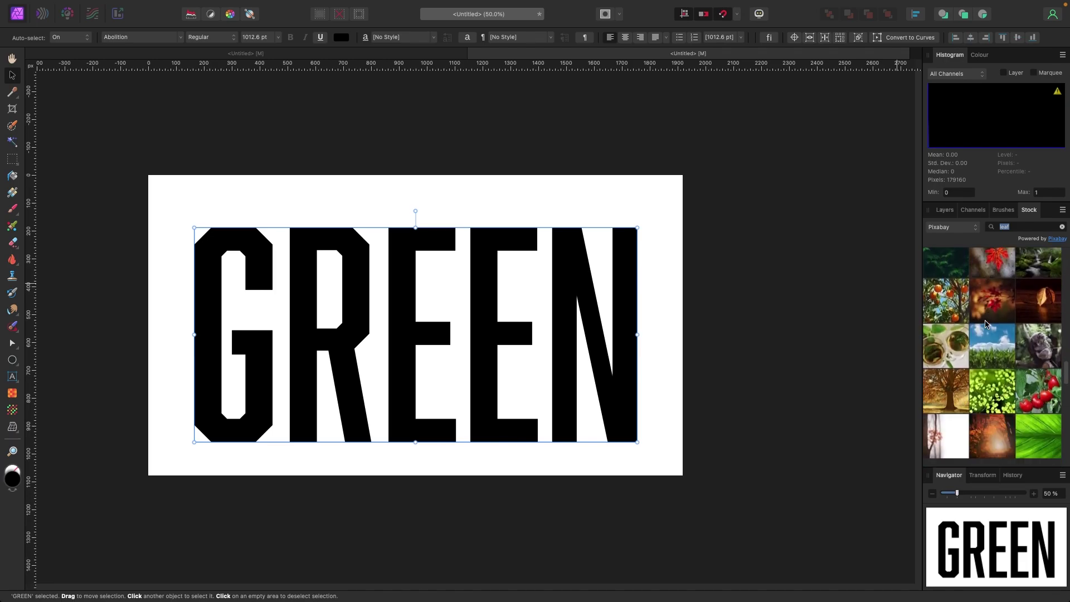
scroll(970, 322, down, 10)
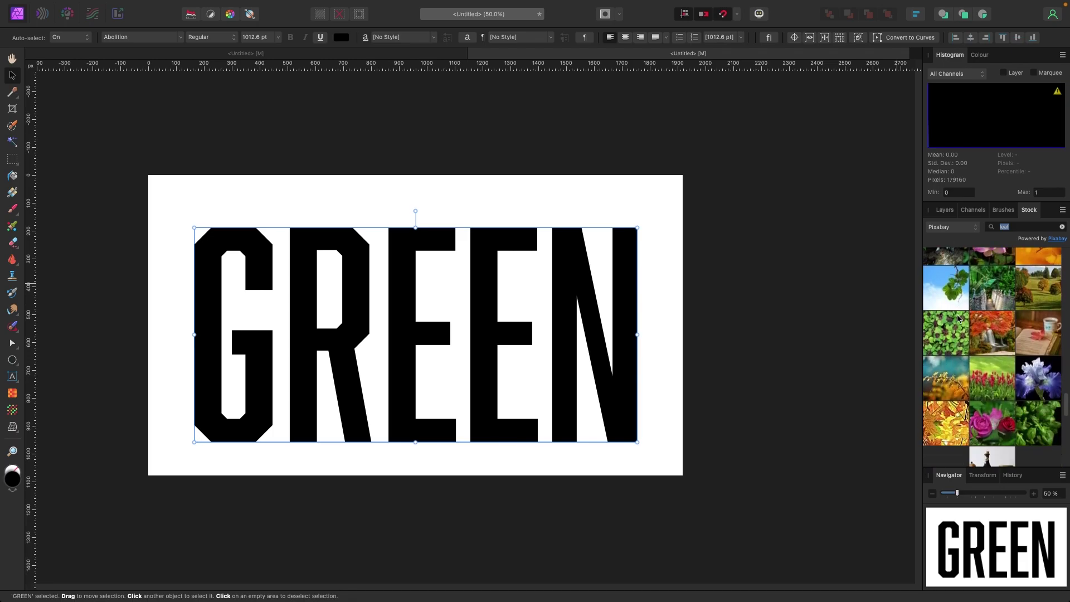
scroll(957, 319, down, 10)
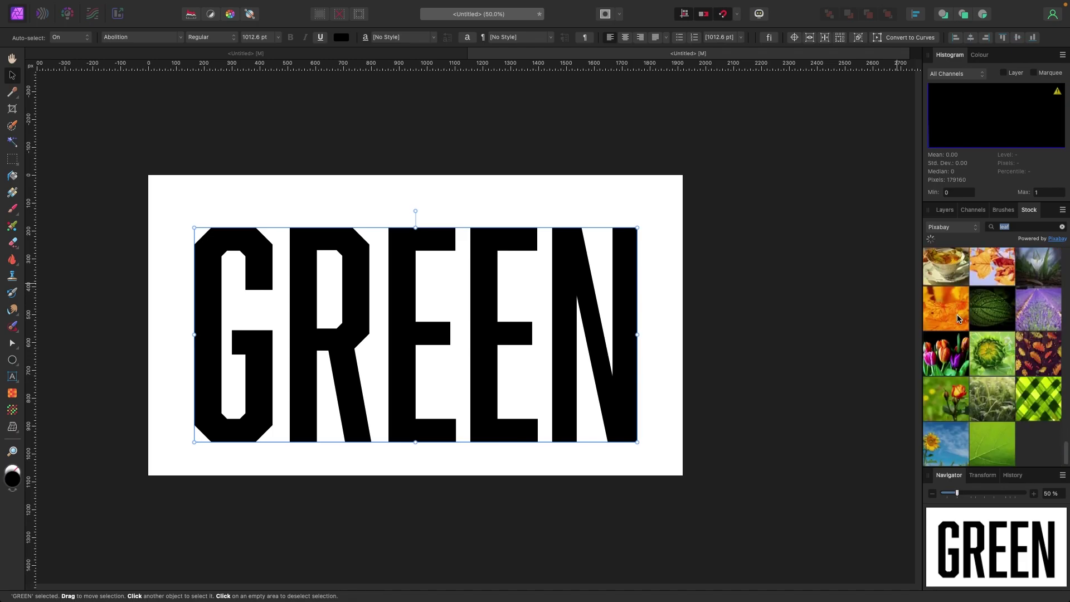
scroll(958, 320, down, 10)
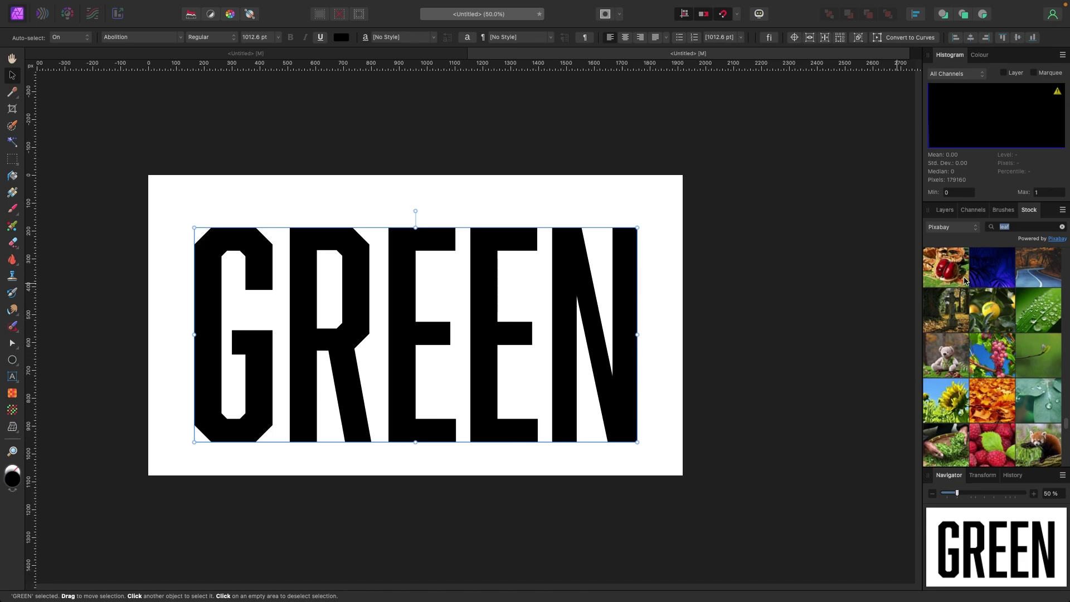
scroll(970, 290, down, 10)
scroll(978, 305, down, 10)
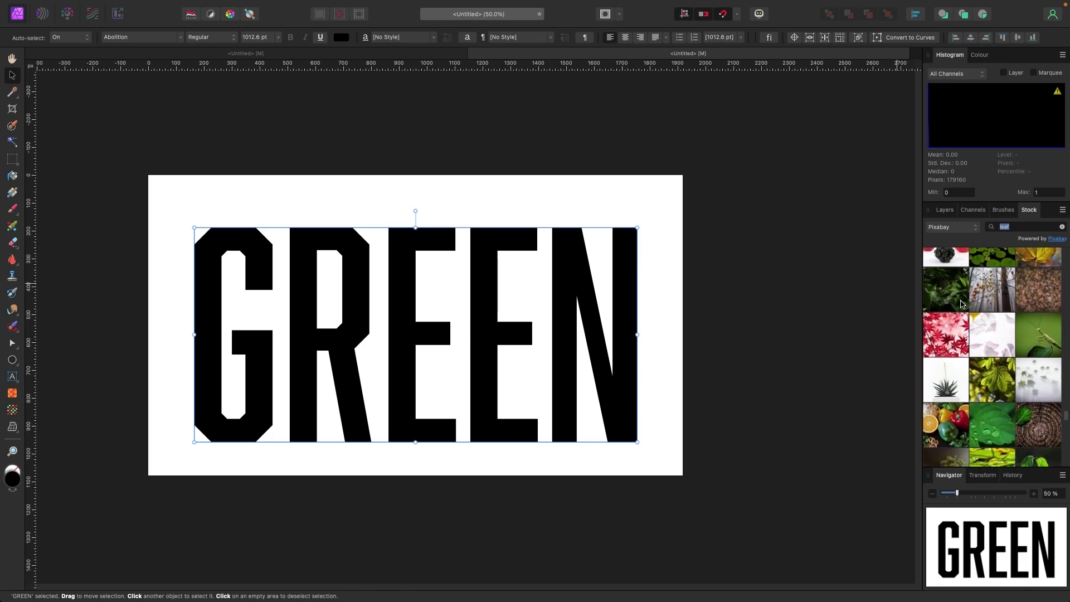
drag(958, 301, 390, 327)
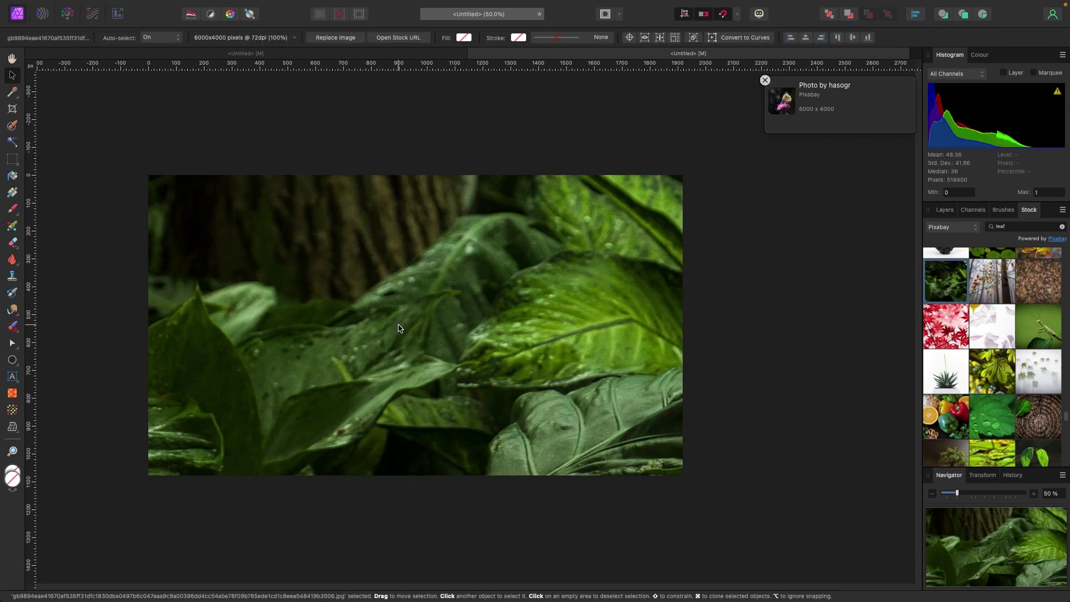
- Scale the foliage photo down to about 42% and position it to cover the whole canvas
key(super+minus)
key(super+minus)
key(super+minus)
drag(220, 166, 377, 234)
key(super+z)
drag(197, 159, 492, 354)
drag(586, 376, 444, 265)
key(super+plus)
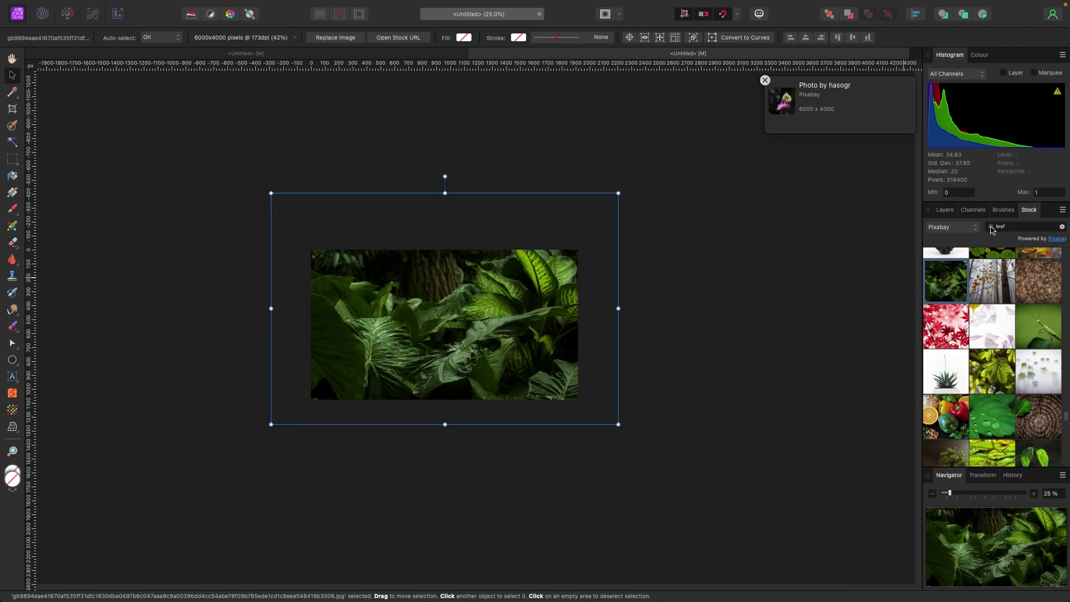
- Move the foliage photo below the GREEN text layer in the layer stack
click(944, 209)
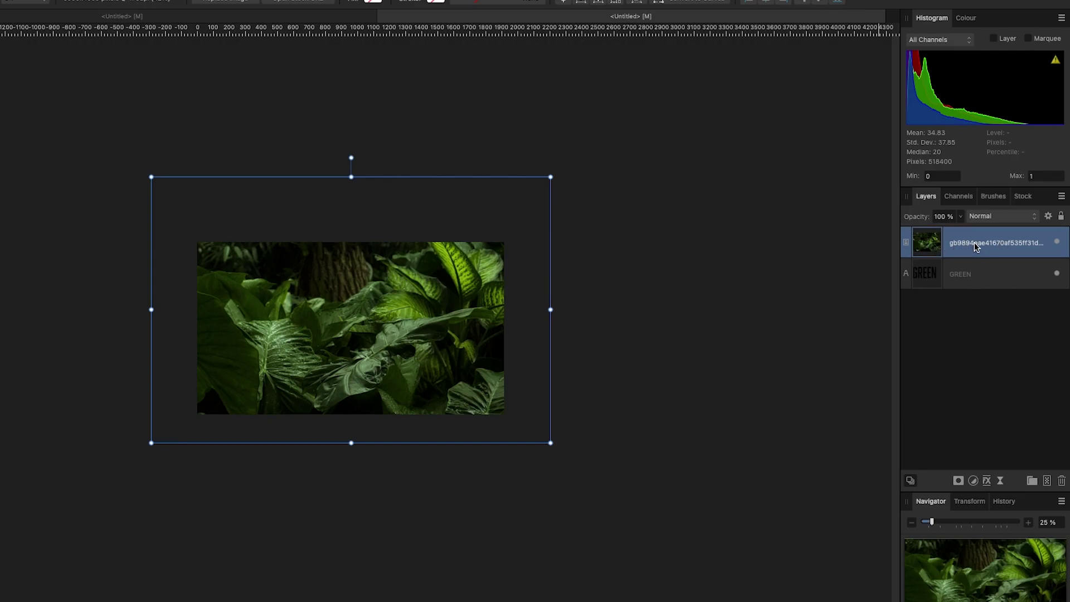
drag(975, 246, 980, 288)
click(415, 362)
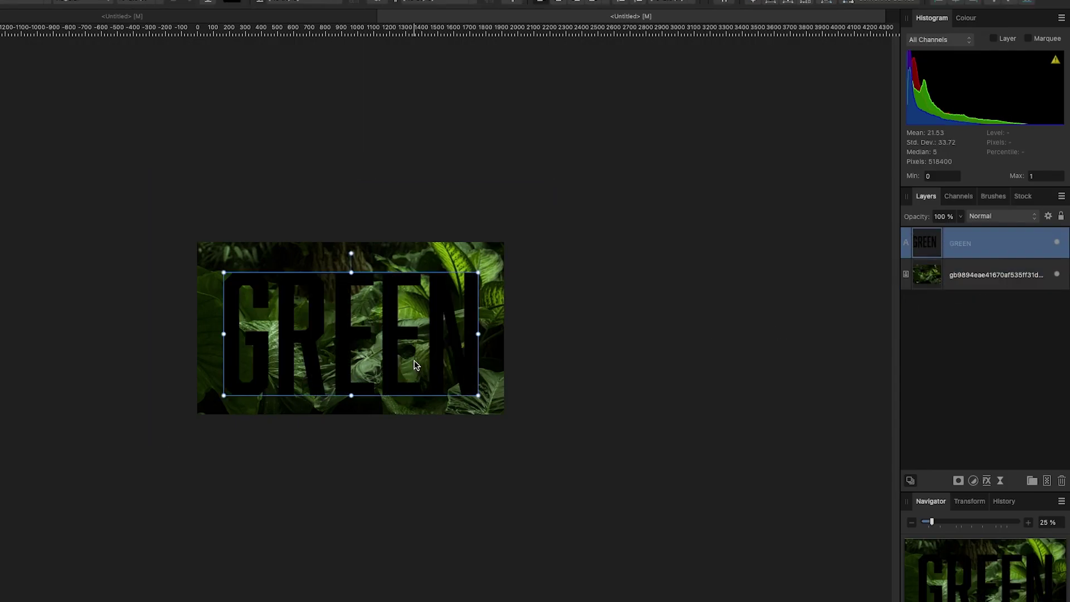
- Set the GREEN text's fill colour to white, FFFFFF
click(966, 19)
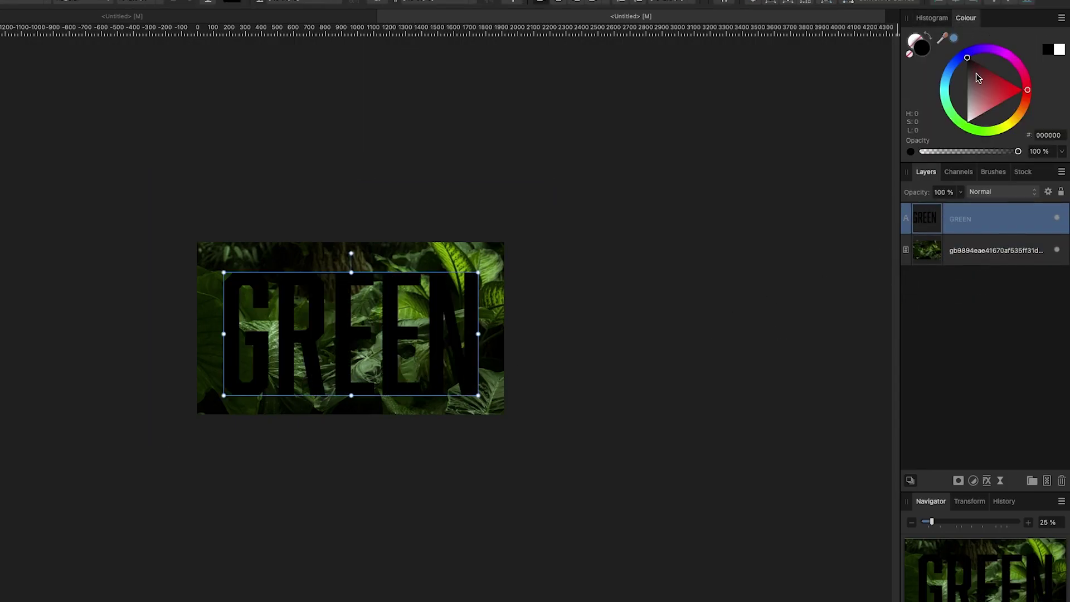
click(967, 121)
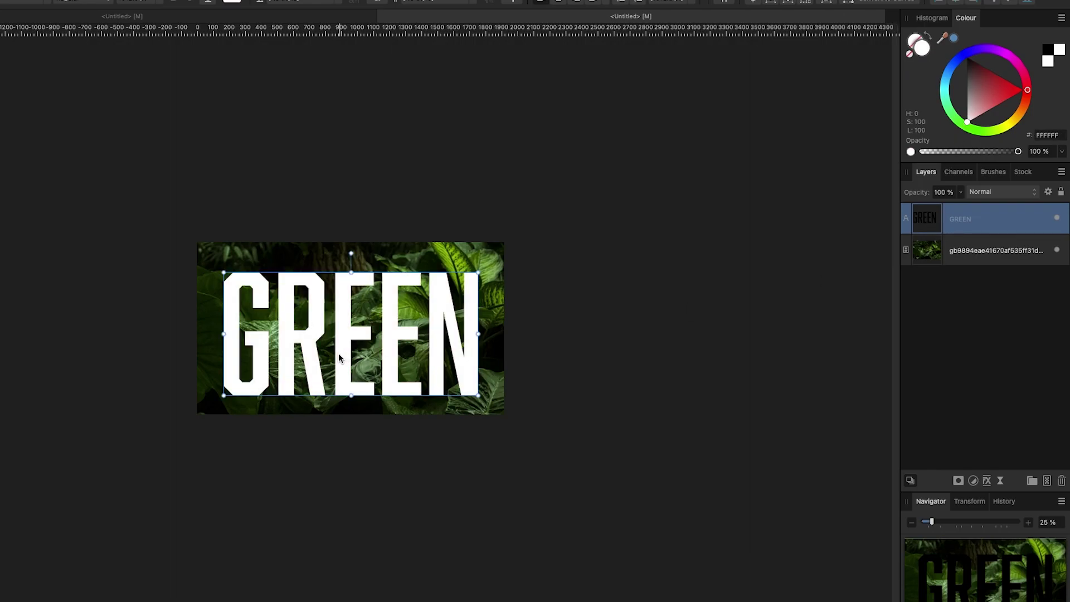
key(super+plus)
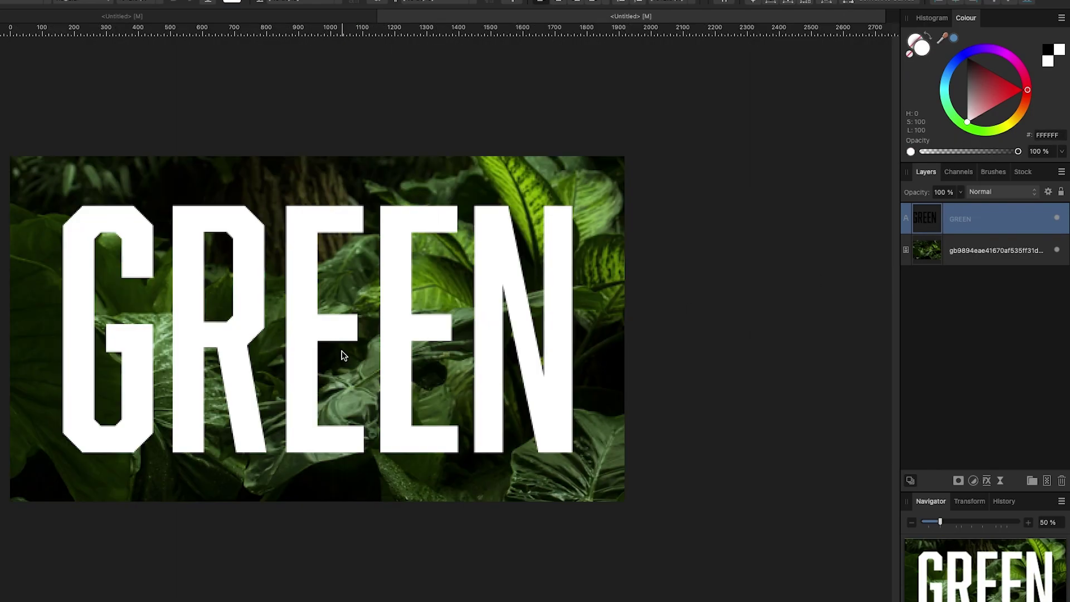
- Clip the foliage photo inside the GREEN text layer and shift it slightly within the letters
click(980, 249)
click(970, 222)
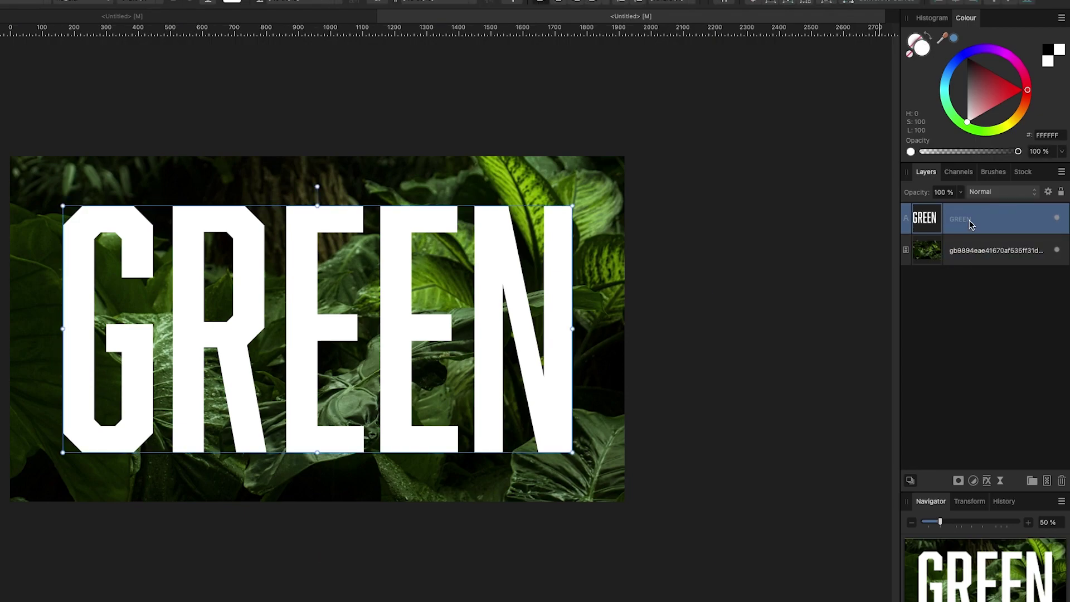
click(975, 252)
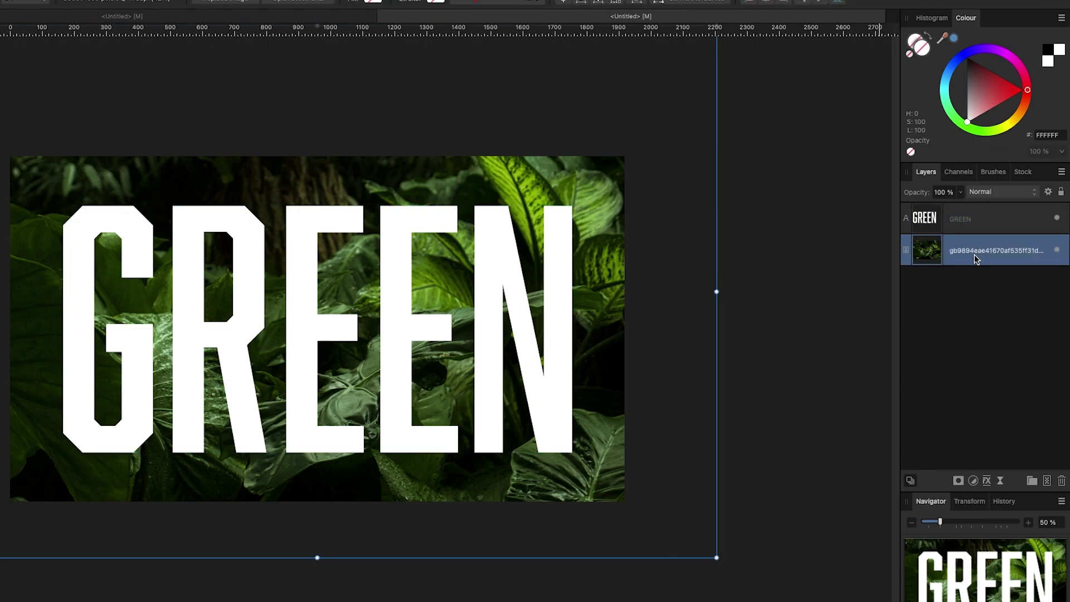
drag(974, 254, 977, 219)
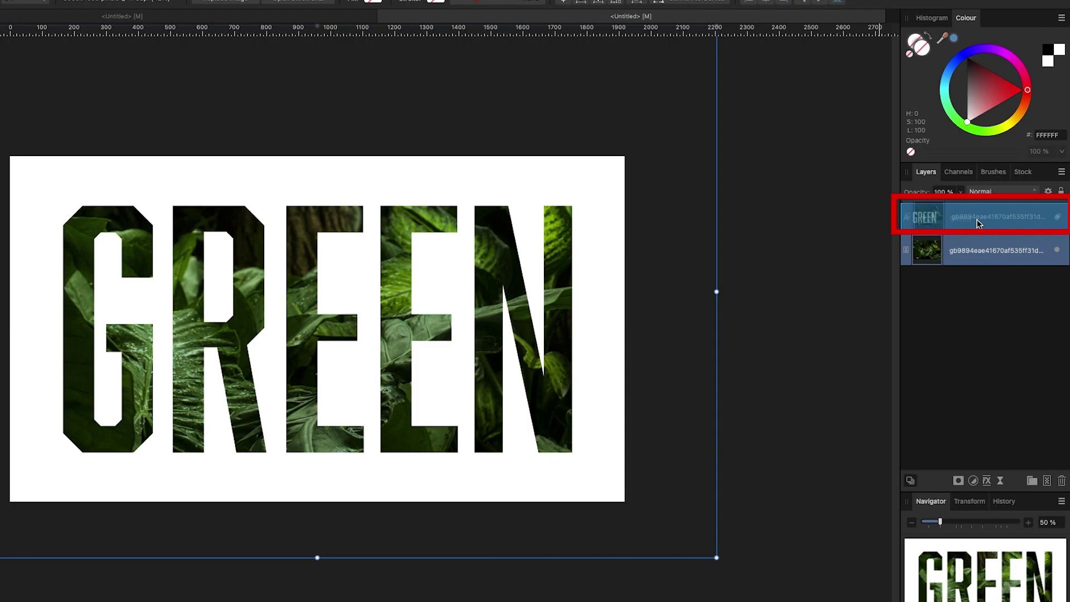
drag(979, 223, 976, 222)
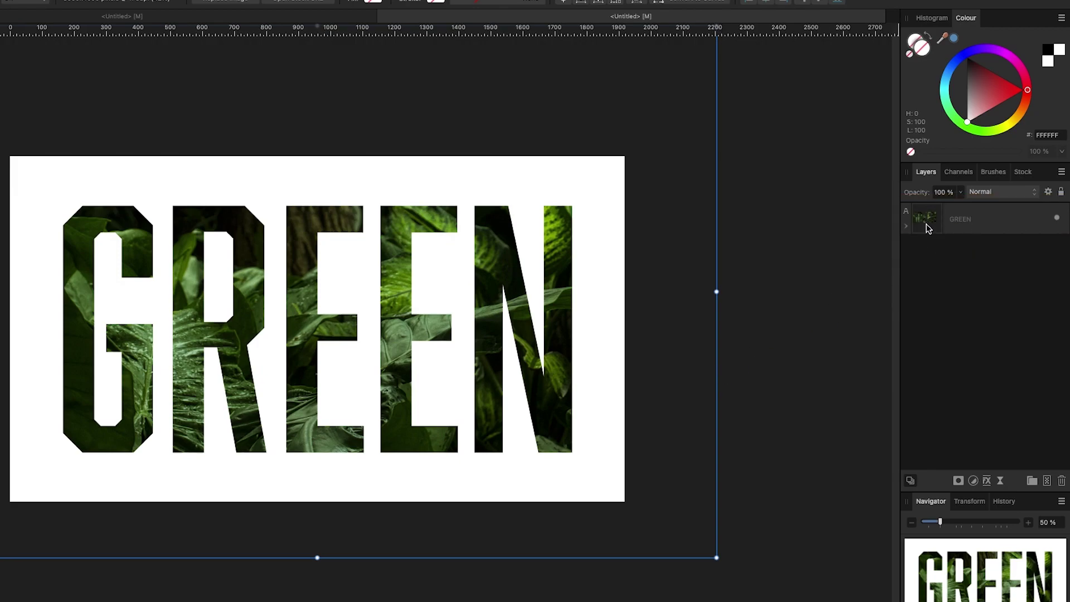
click(906, 227)
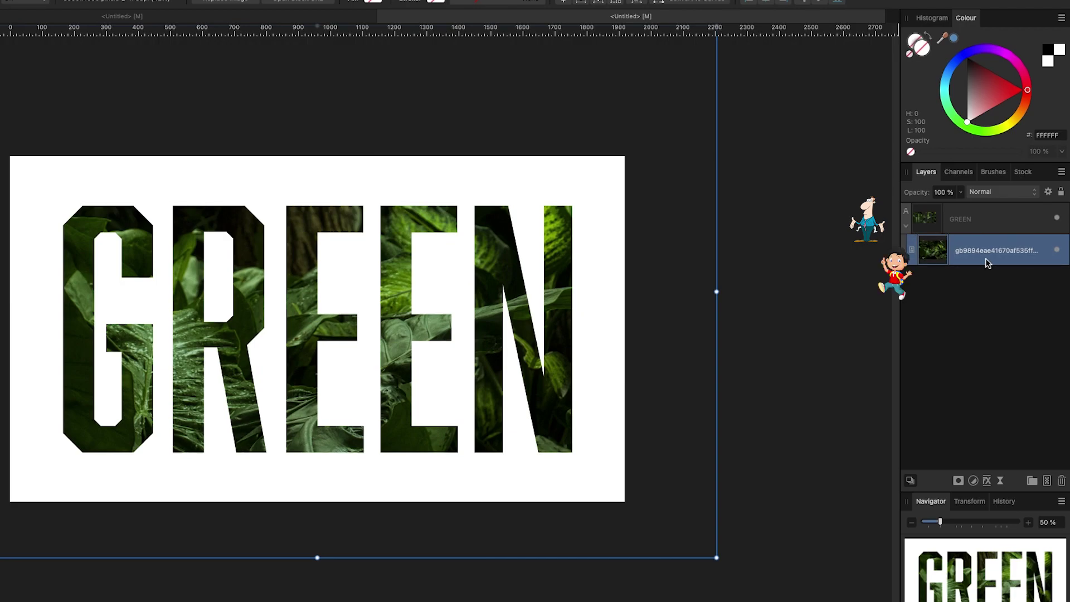
drag(665, 340, 693, 333)
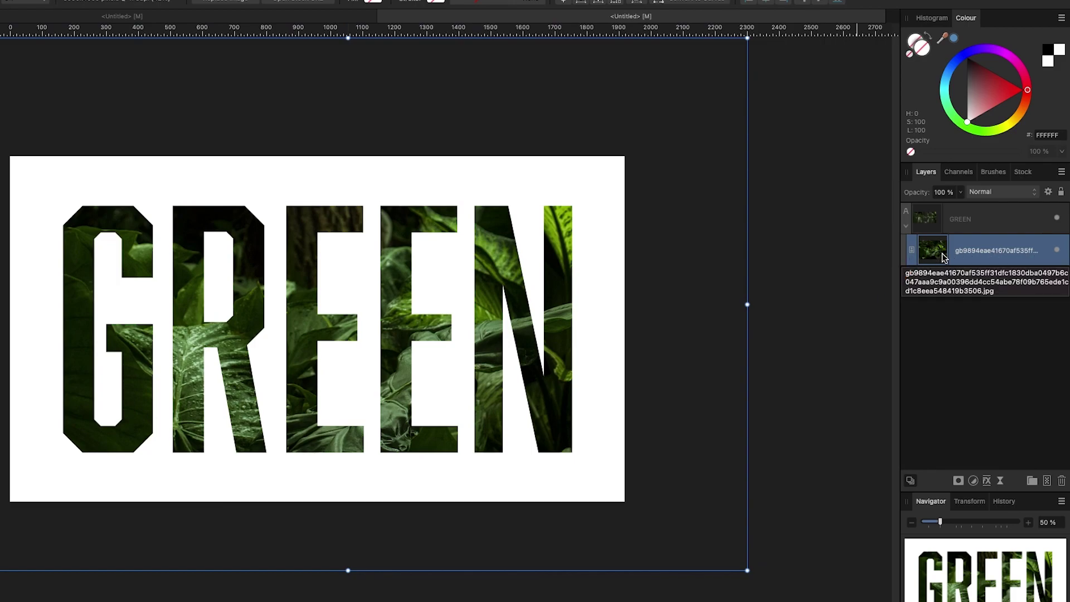
- Release the foliage photo from the GREEN text to the top of the layer stack, shrink it and move it aside
drag(942, 258, 936, 211)
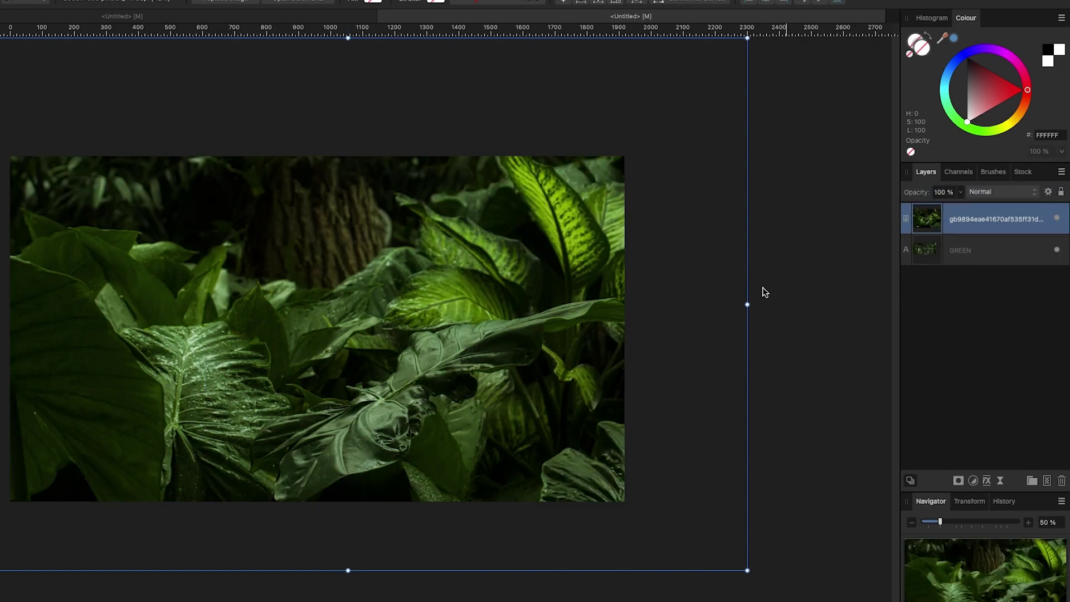
drag(745, 568, 477, 390)
drag(310, 258, 538, 335)
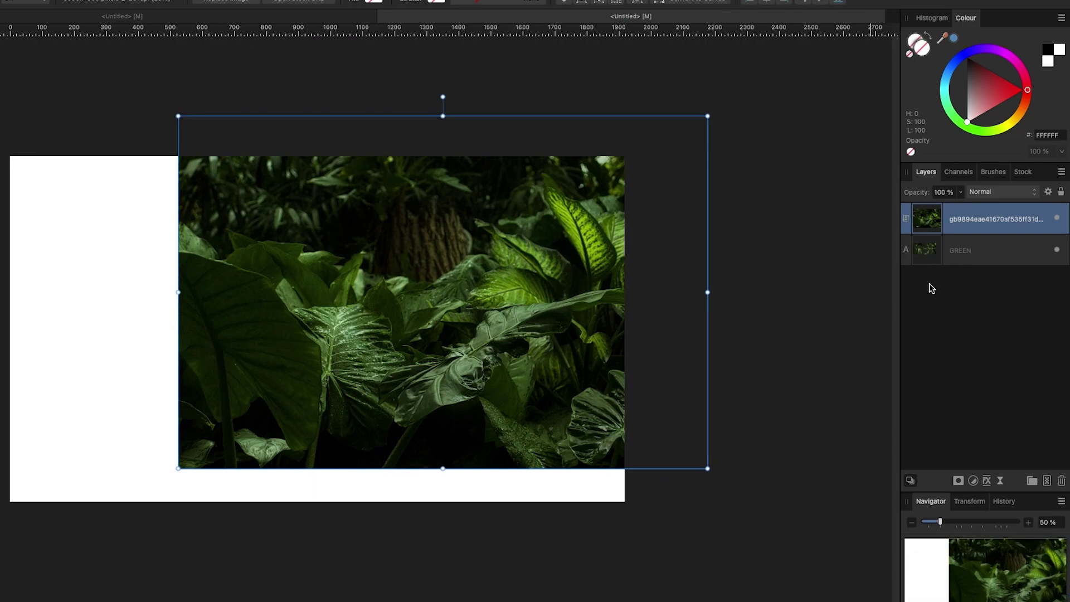
- Move the GREEN text slightly down, and enlarge the foliage photo to about 36% so it covers the canvas
click(957, 249)
mouse_move(454, 295)
mouse_down()
mouse_move(620, 323)
mouse_move(452, 316)
mouse_up()
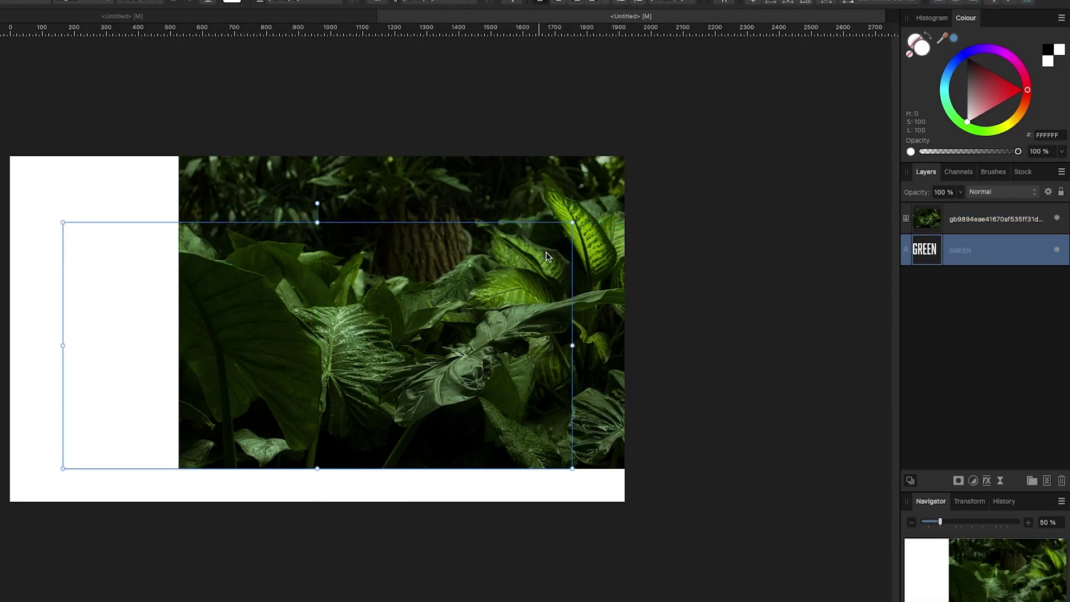
click(308, 400)
drag(178, 468, 15, 573)
drag(488, 386, 454, 375)
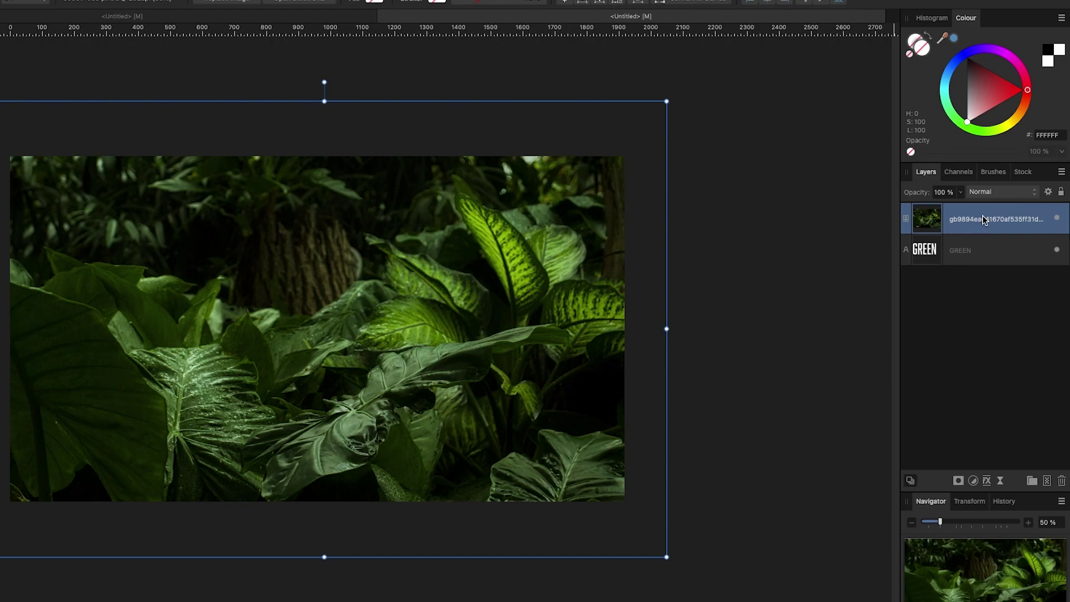
- Clip the resized foliage photo inside the GREEN text again and adjust its position within the letters
drag(983, 215, 928, 249)
drag(988, 220, 992, 249)
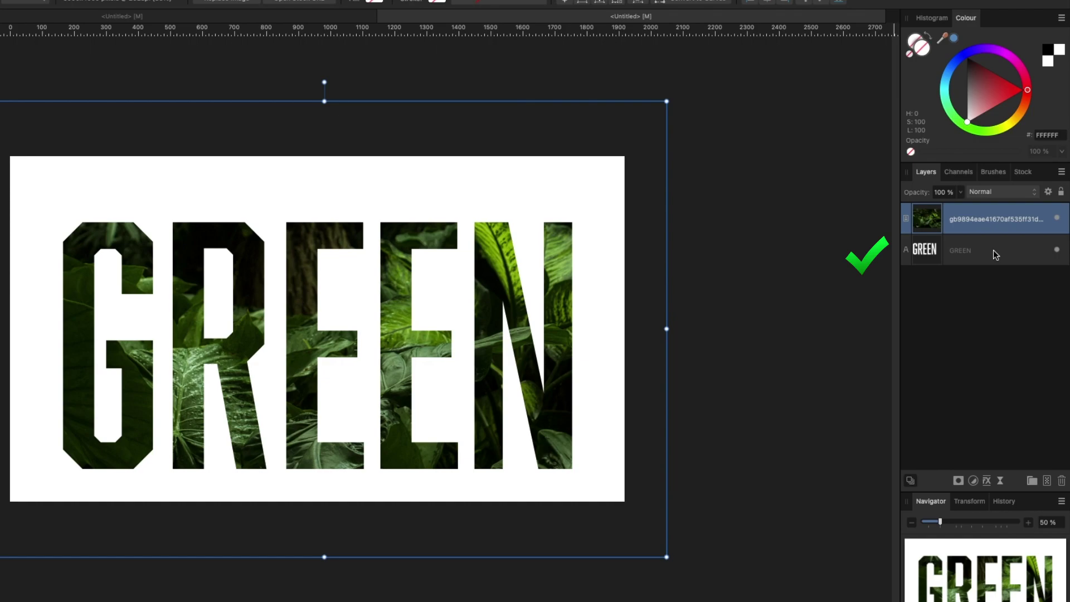
mouse_move(440, 346)
mouse_down()
mouse_move(447, 318)
mouse_move(447, 338)
mouse_move(425, 321)
mouse_move(429, 331)
mouse_up()
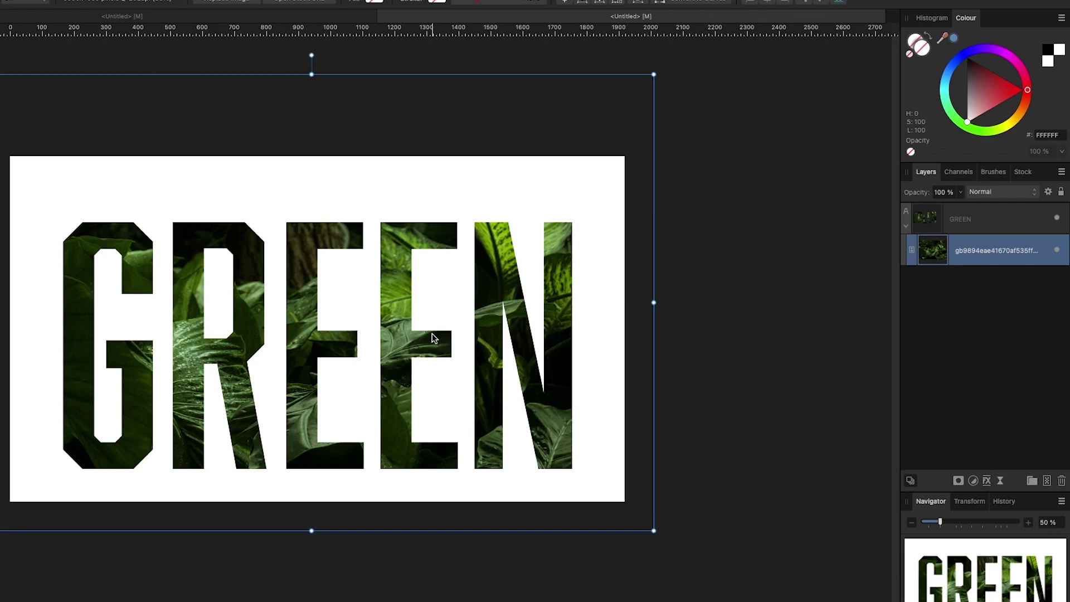
drag(458, 327, 551, 317)
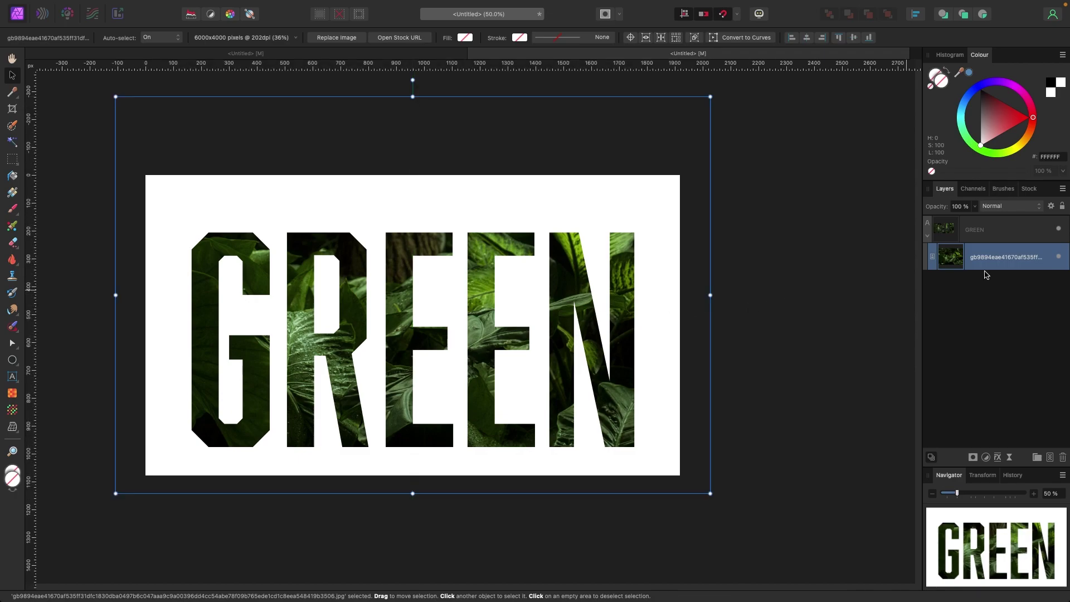
- Add an HSL adjustment above the foliage photo inside the GREEN text, and collapse and re-expand the text layer
click(985, 458)
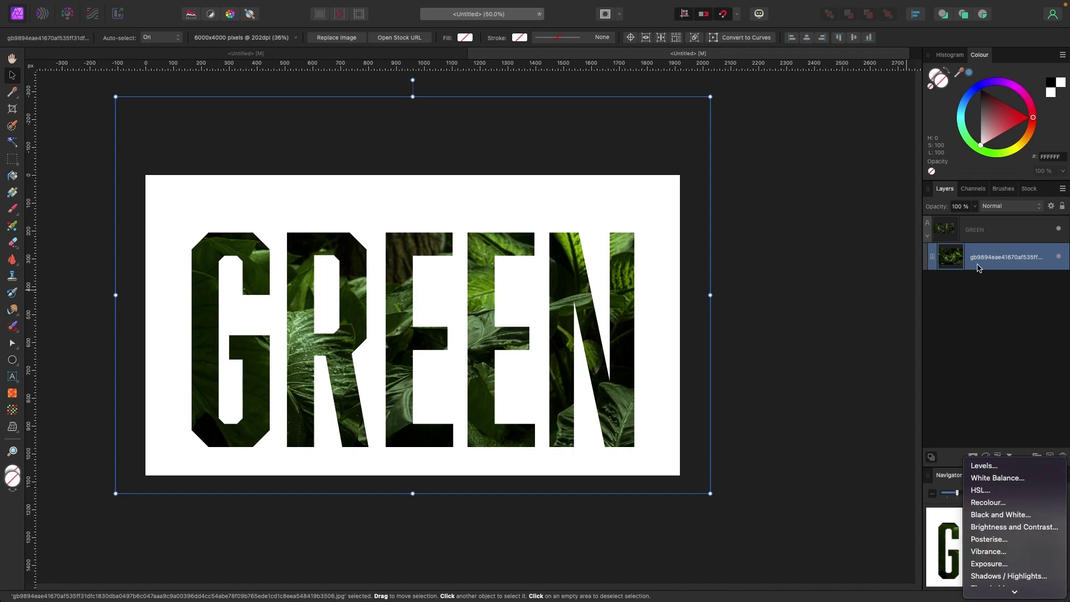
click(1009, 495)
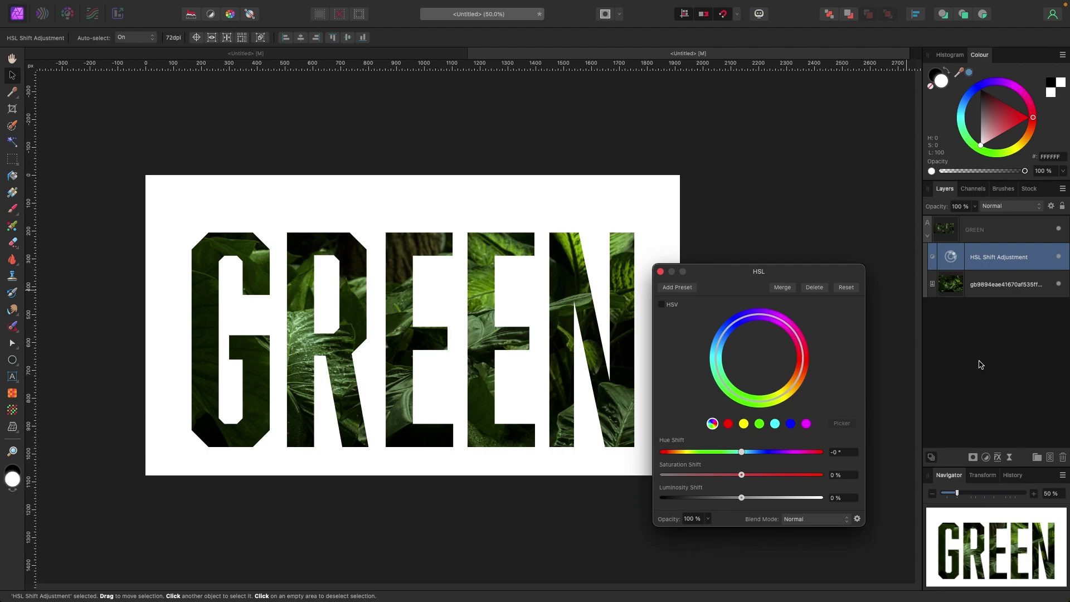
click(927, 236)
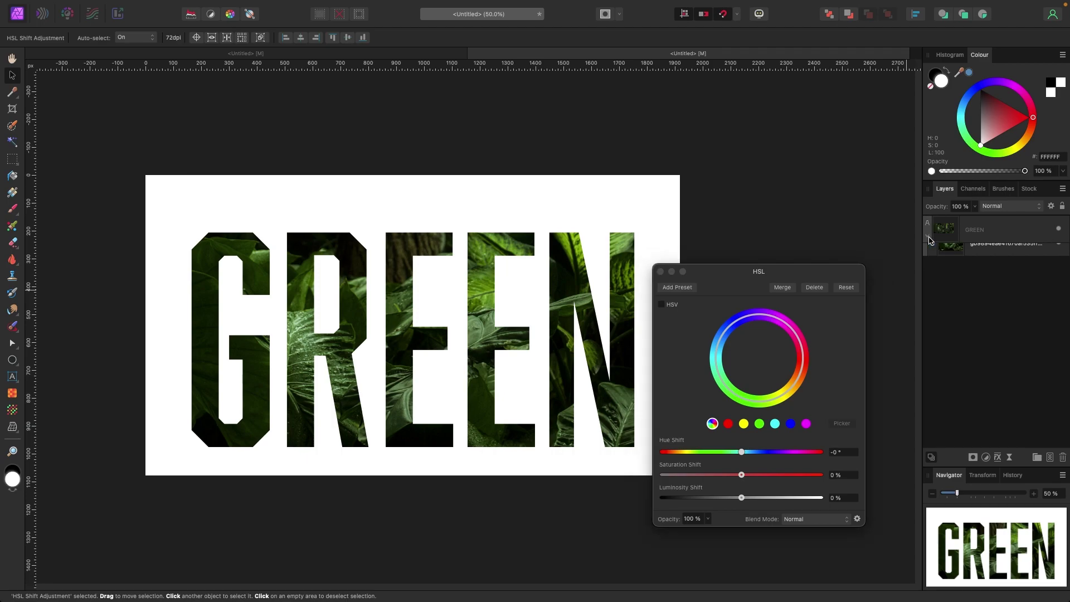
click(929, 239)
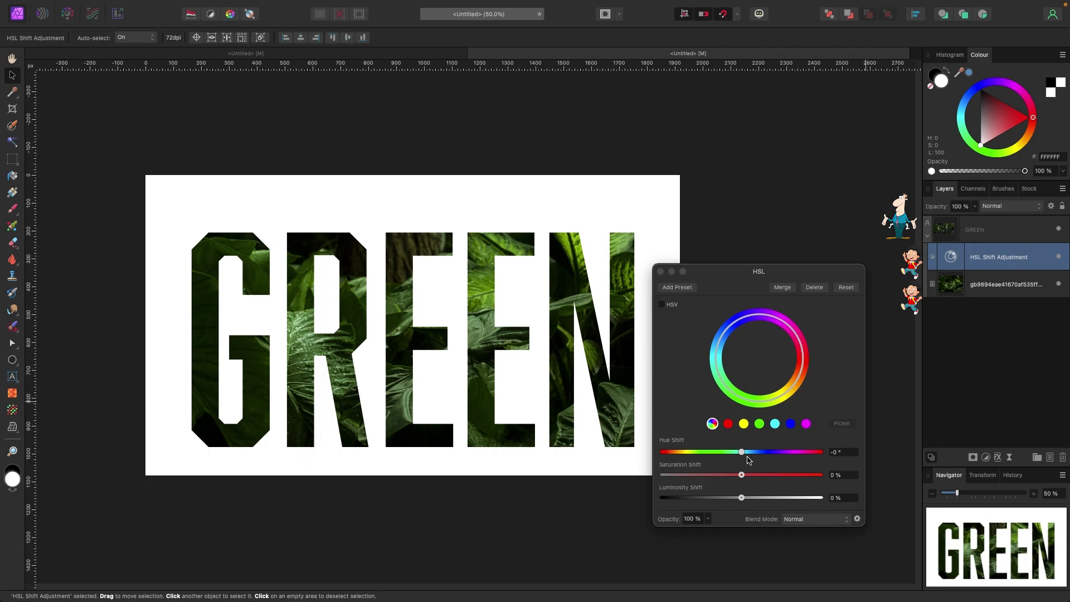
- Set the HSL adjustment's hue shift to about -93.9°, saturation to -20% and luminosity to 8%
drag(742, 452, 700, 452)
mouse_move(765, 500)
mouse_down()
mouse_move(730, 497)
mouse_move(747, 497)
mouse_up()
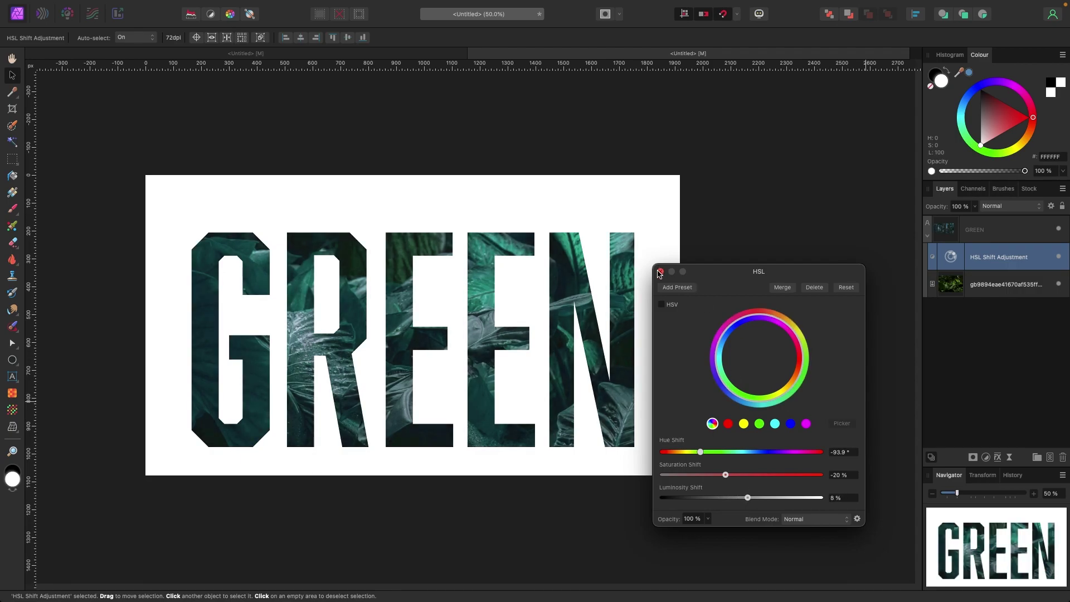
click(660, 271)
- Reposition the clipped foliage photo within the GREEN letters, selecting the text and HSL layers in between
click(559, 332)
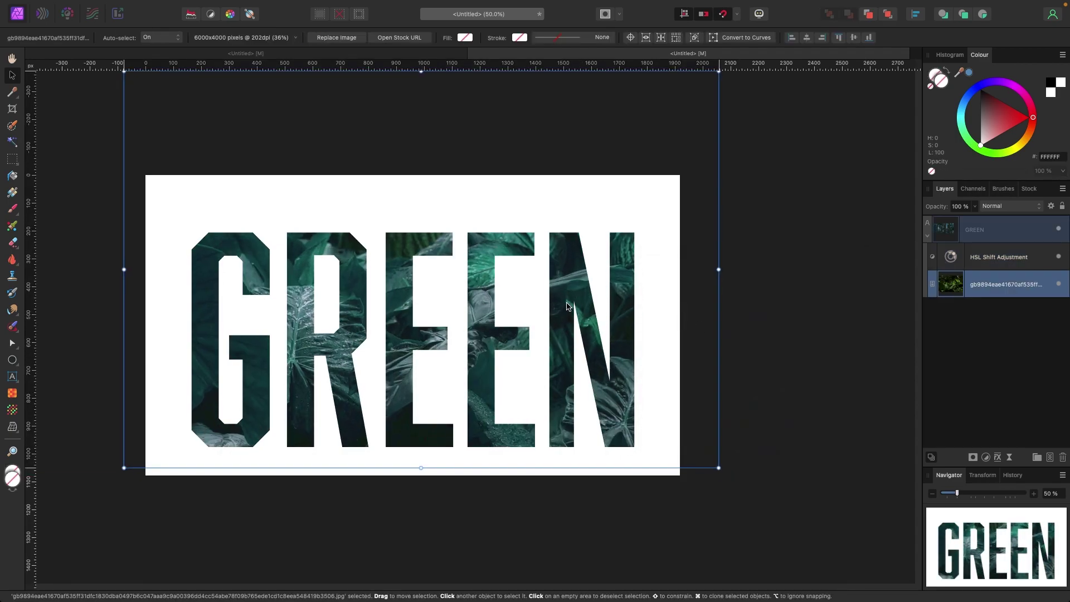
click(999, 237)
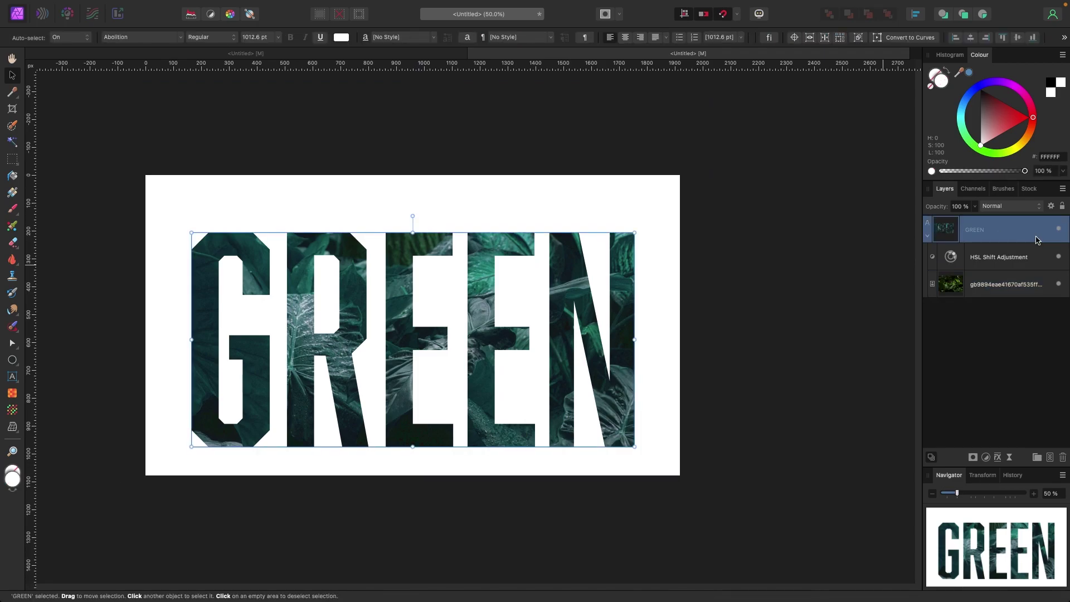
click(1012, 262)
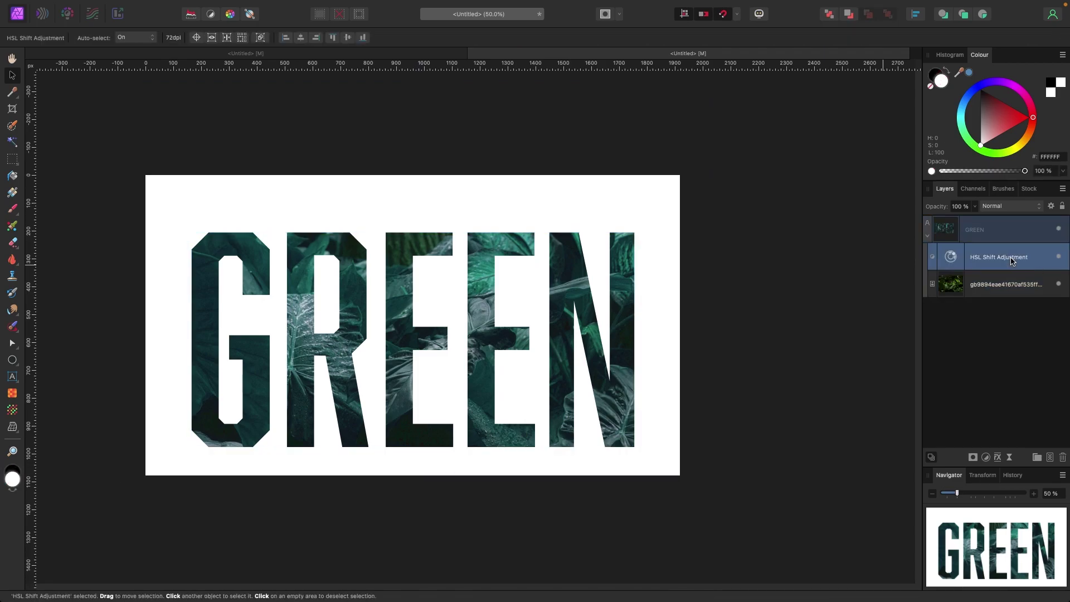
click(997, 287)
drag(615, 326, 609, 353)
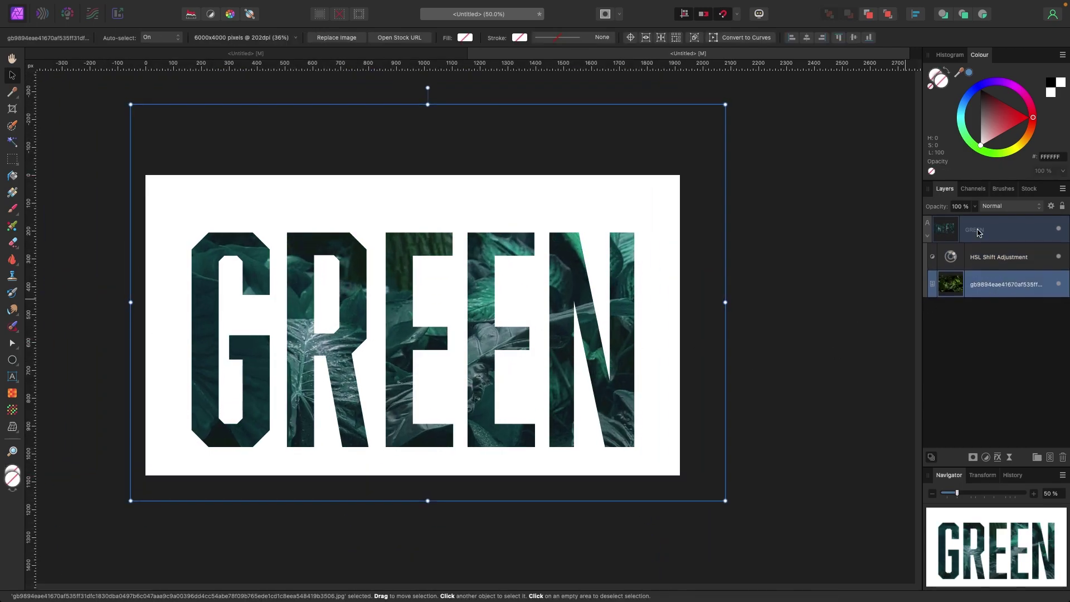
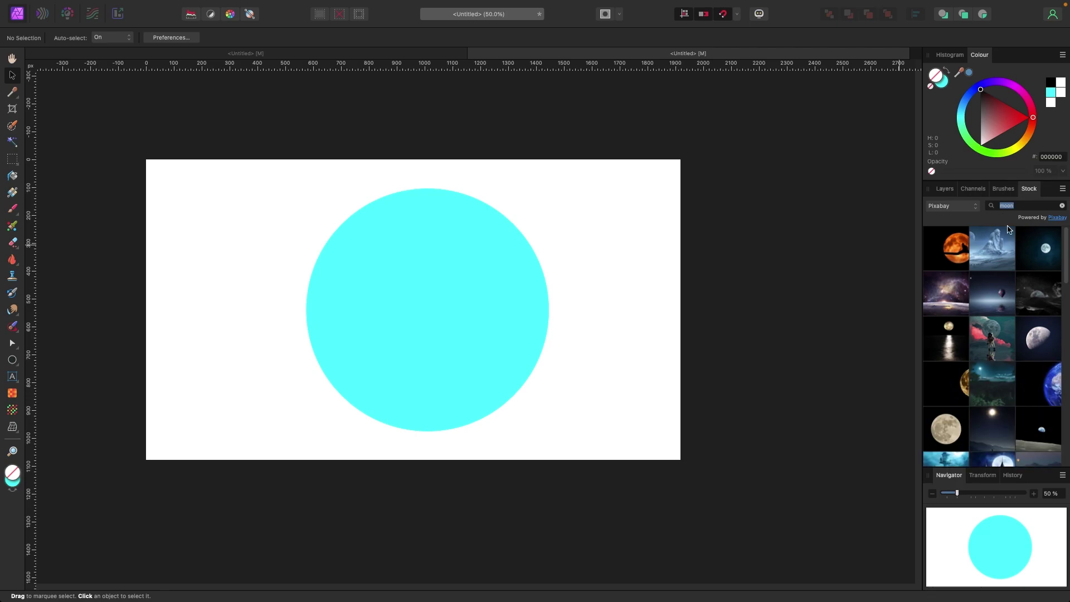
- Browse the moon stock photos and place the purple galaxy photo with the glowing horizon on the canvas
scroll(1009, 256, down, 1)
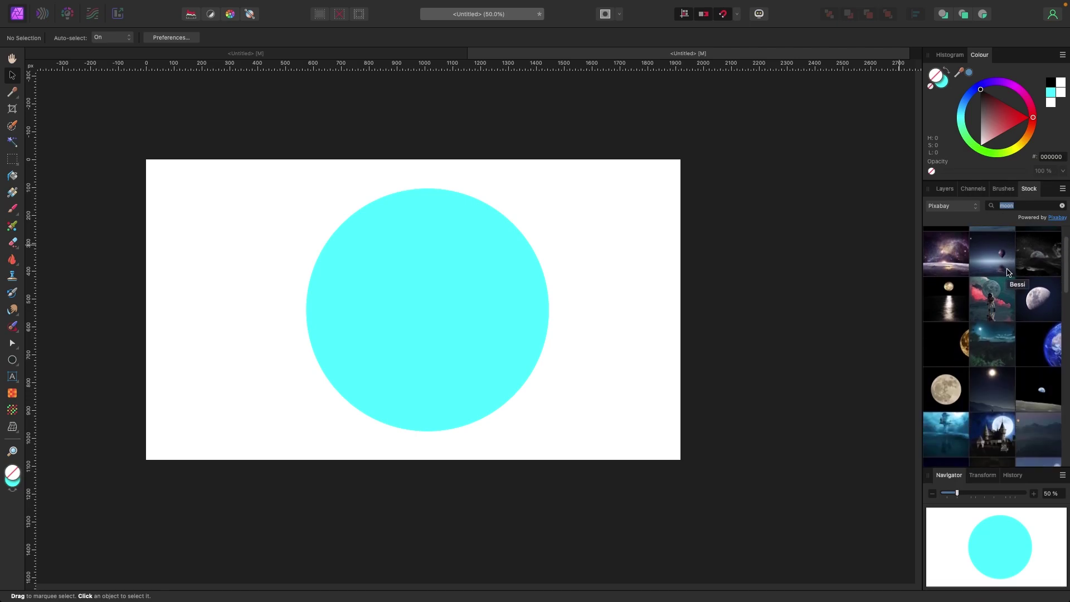
scroll(1008, 267, down, 2)
scroll(1008, 272, down, 3)
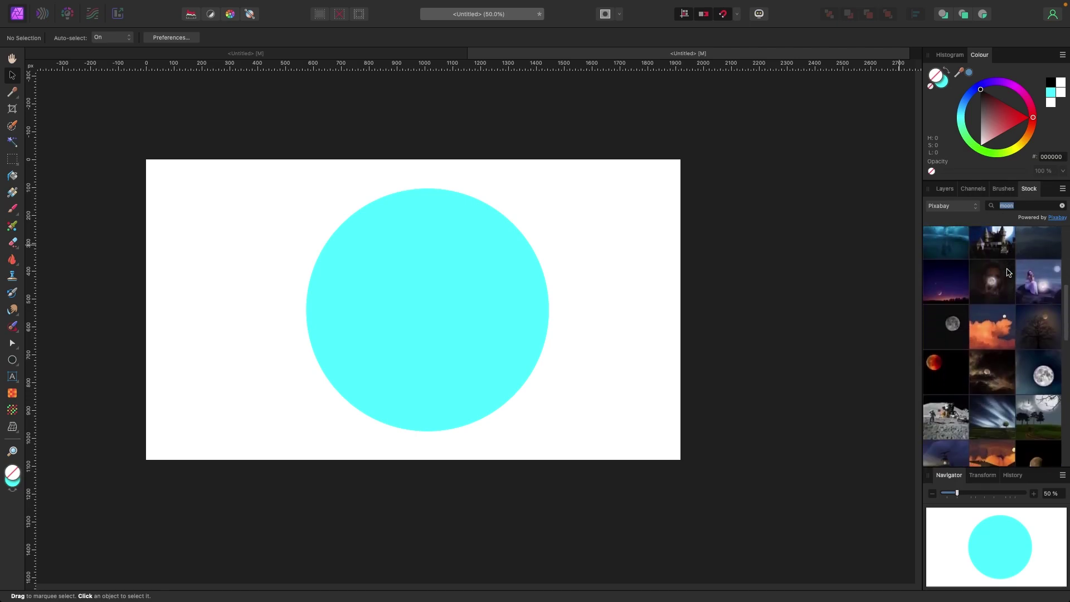
scroll(1009, 272, up, 6)
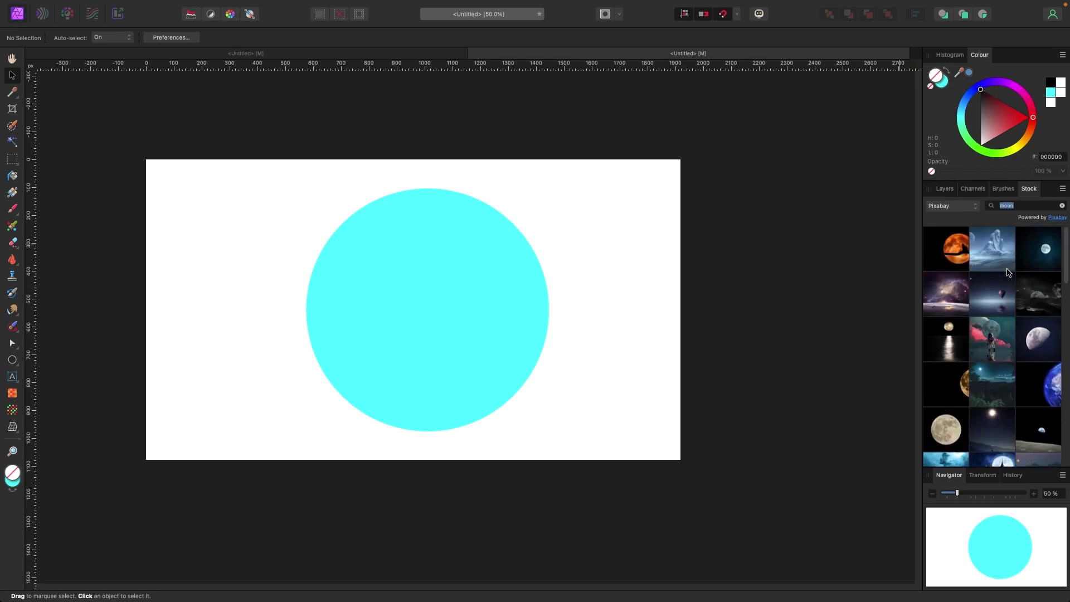
scroll(1009, 272, down, 1)
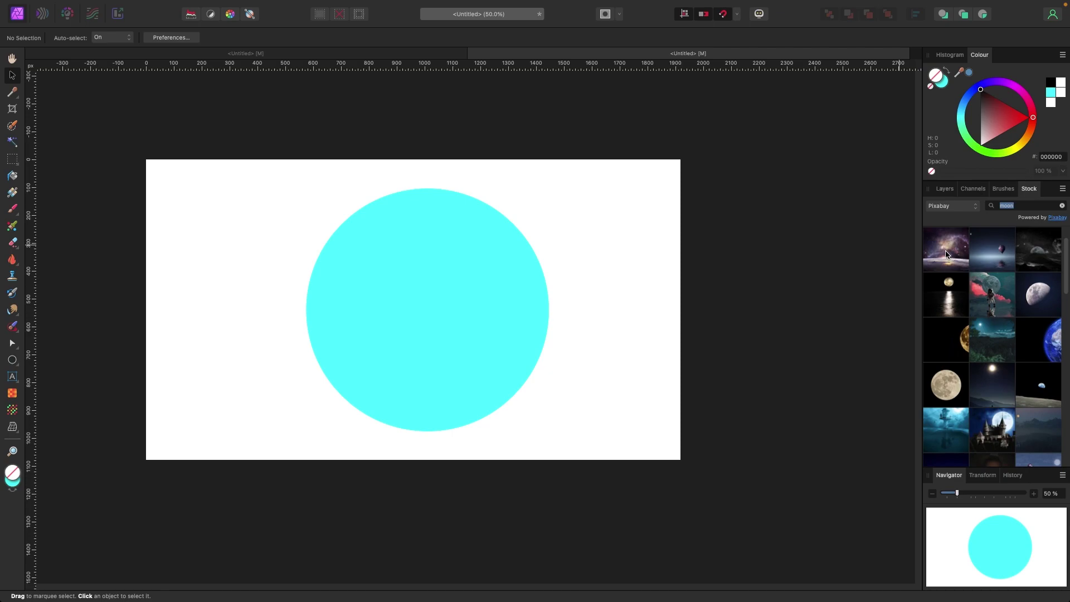
drag(946, 258, 587, 308)
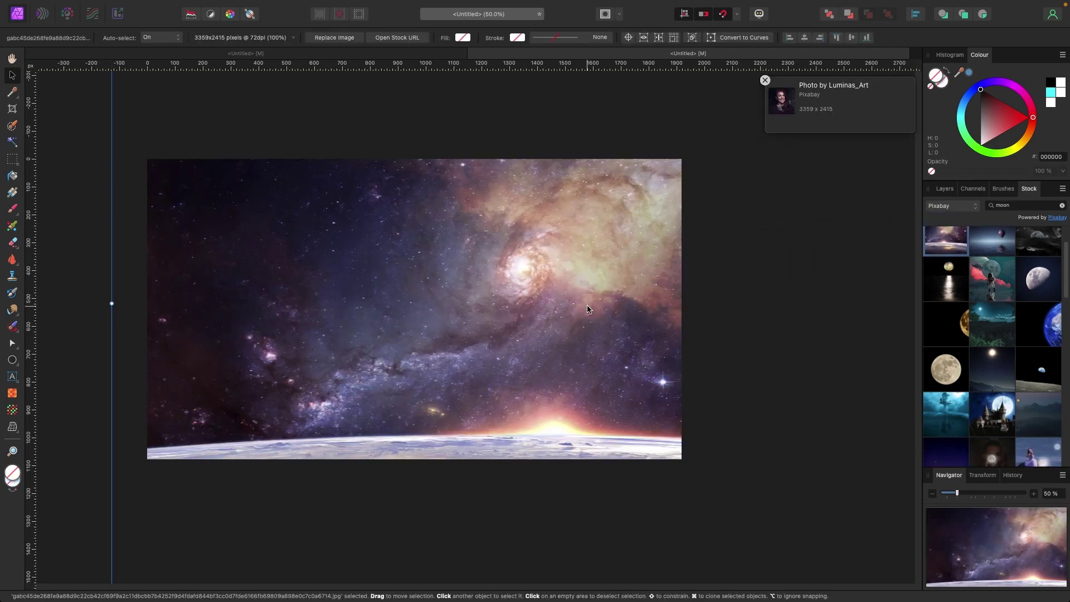
- Scale the galaxy photo down to about 71% and position it to cover the whole canvas
key(super+minus)
key(super+minus)
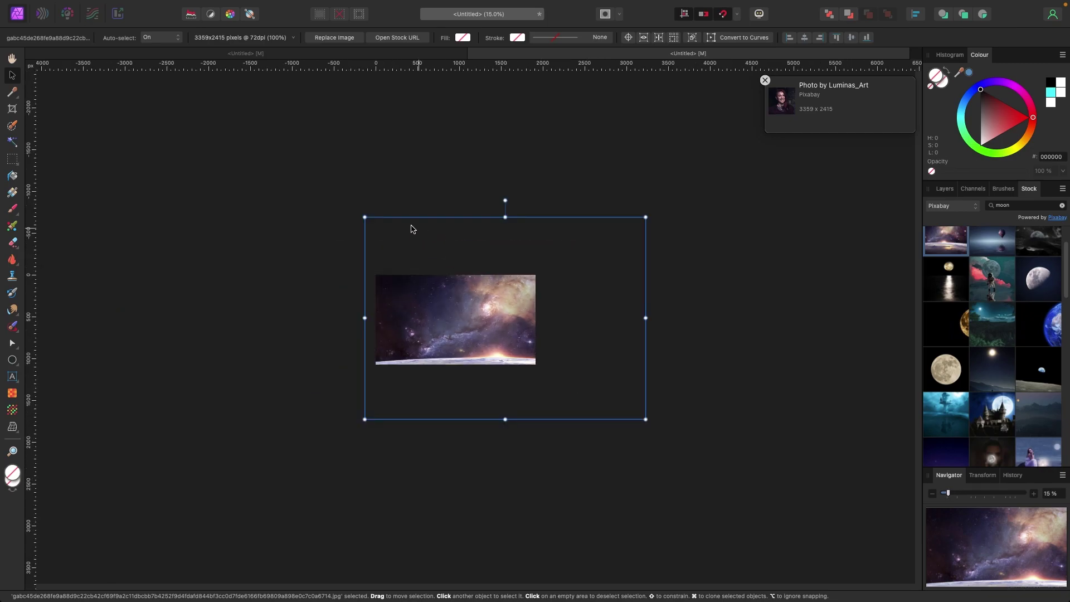
drag(365, 217, 449, 277)
drag(585, 327, 511, 309)
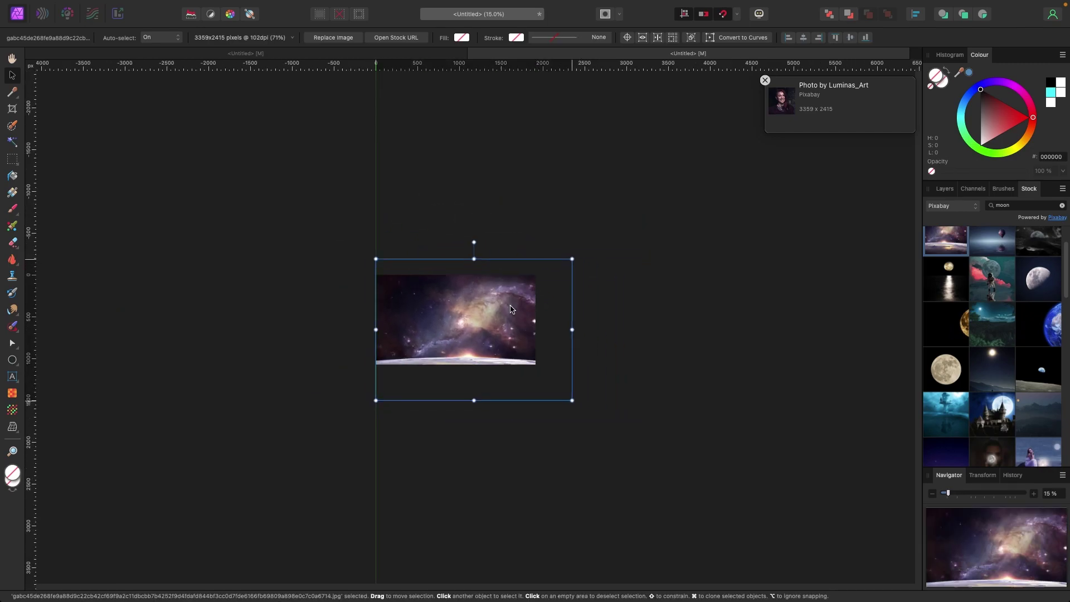
- Reposition the galaxy photo so the glowing horizon shows on the canvas, and move its layer beneath the Ellipse
key(super+plus)
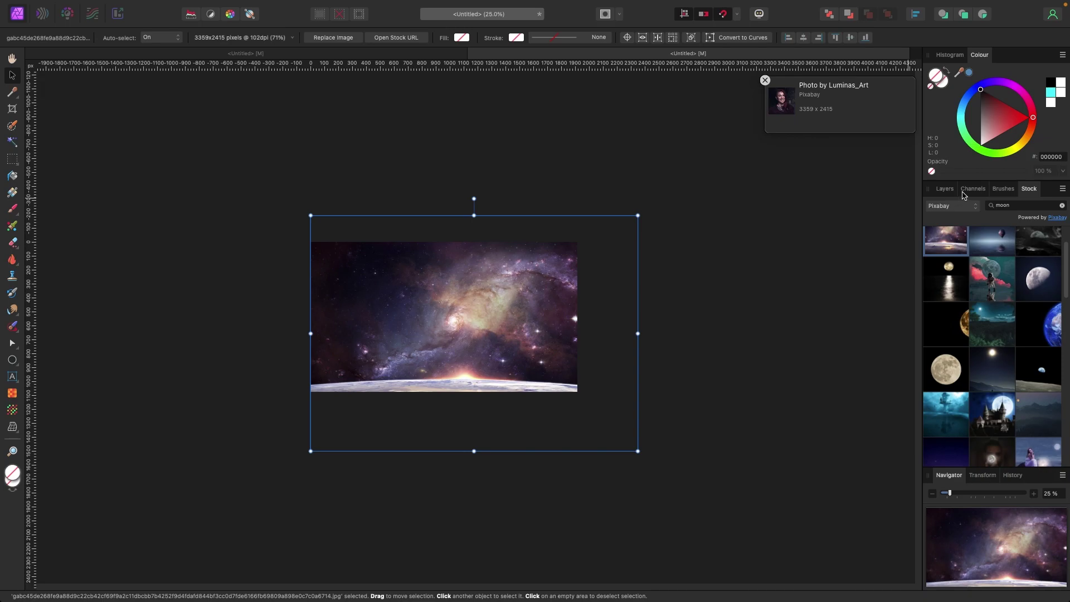
drag(845, 221, 821, 196)
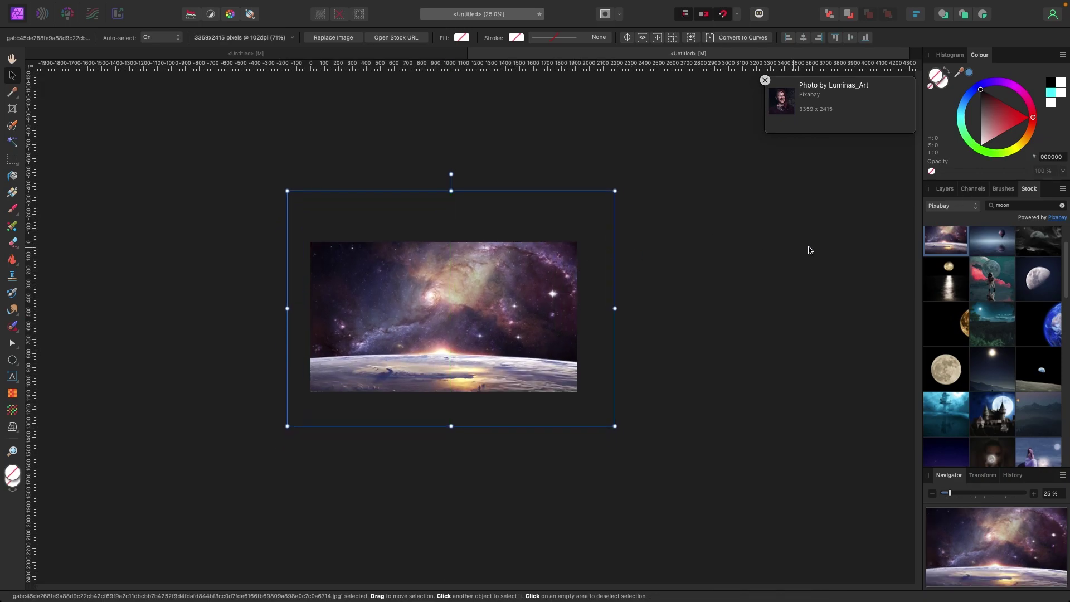
click(945, 189)
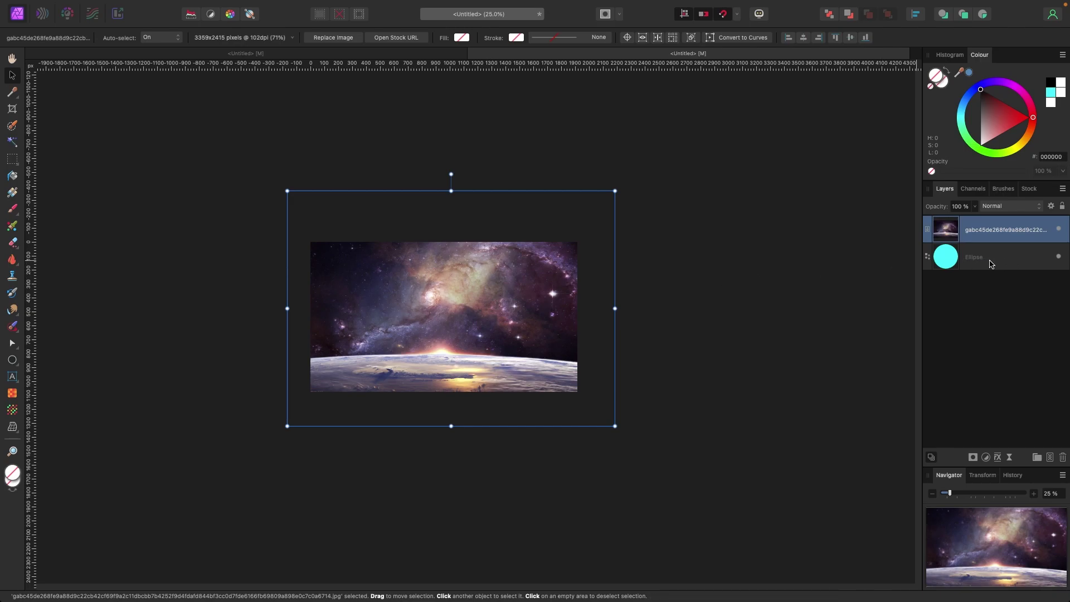
drag(987, 234, 987, 262)
click(668, 304)
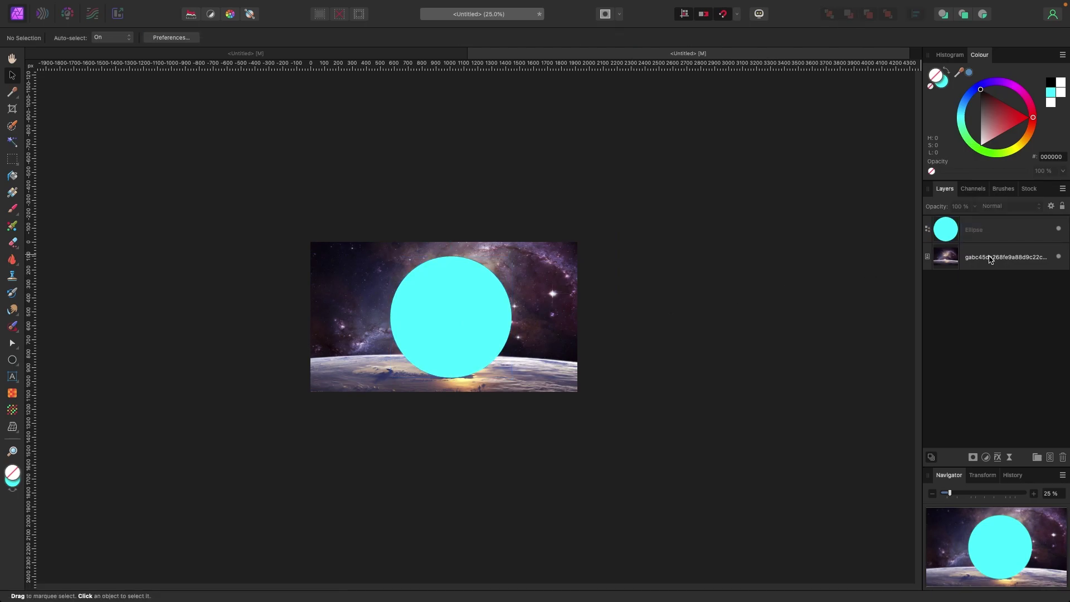
- Clip the galaxy photo inside the Ellipse and expand the Ellipse layer to show its contents
click(554, 294)
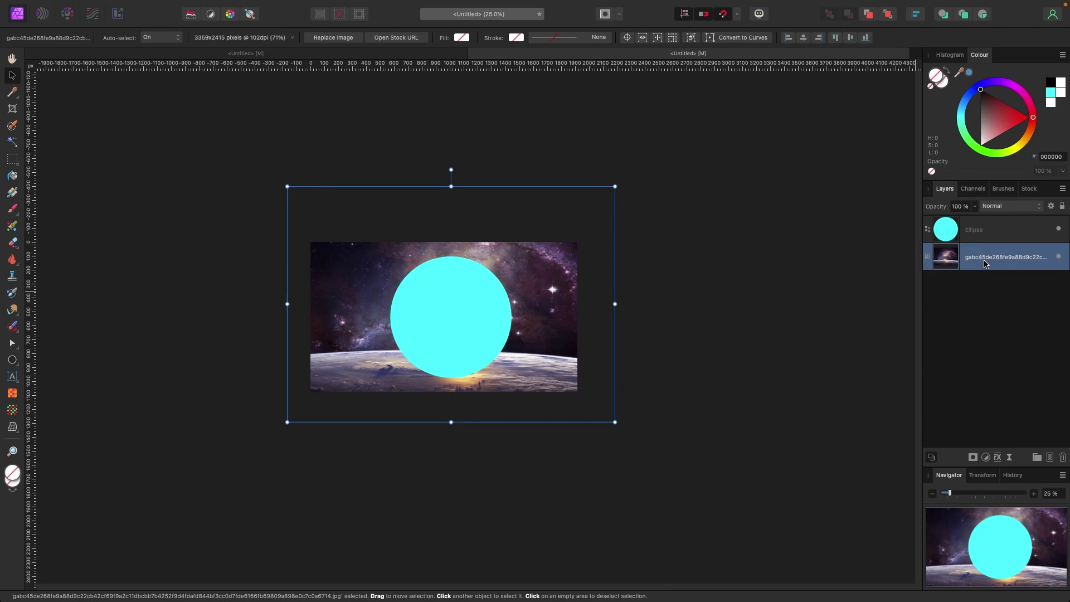
drag(984, 263, 992, 234)
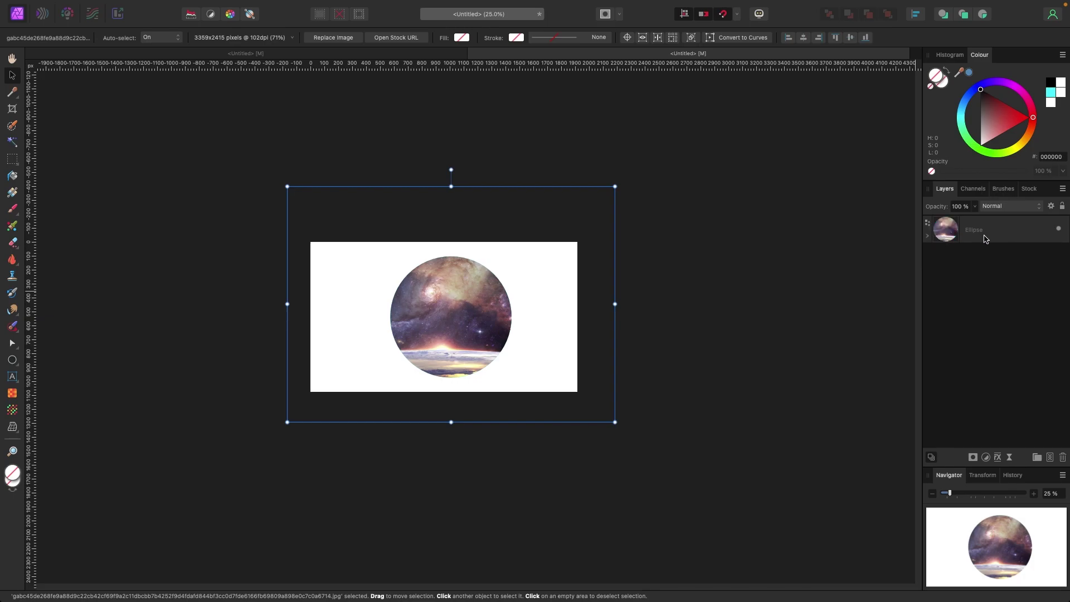
click(928, 237)
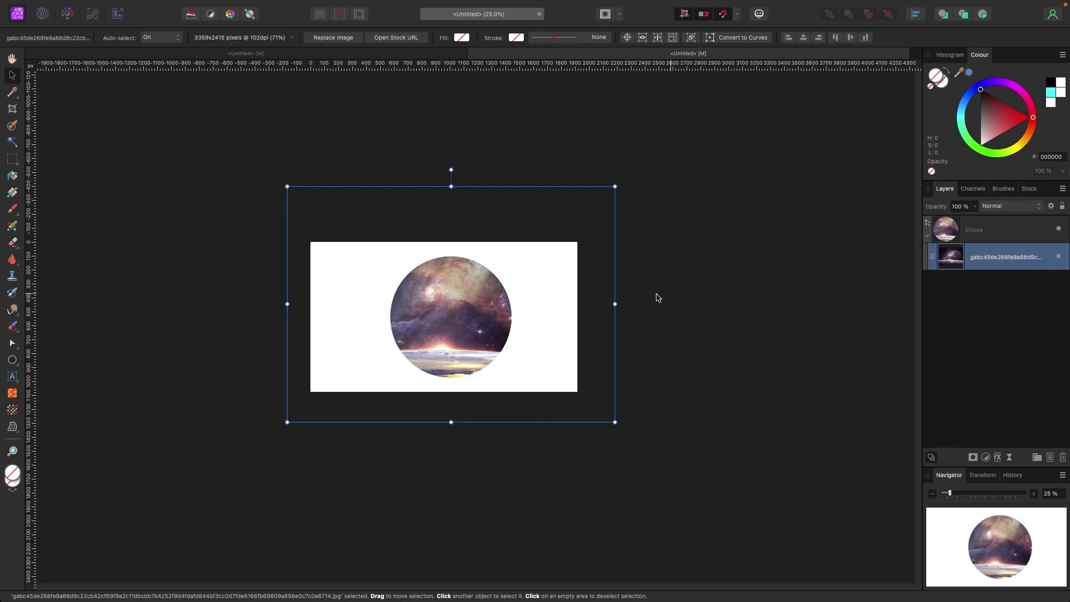
- Scale the clipped galaxy photo down to about 44% and reposition it so it still fills the circle
mouse_move(578, 301)
mouse_down()
mouse_move(562, 310)
mouse_move(498, 267)
mouse_move(585, 282)
mouse_up()
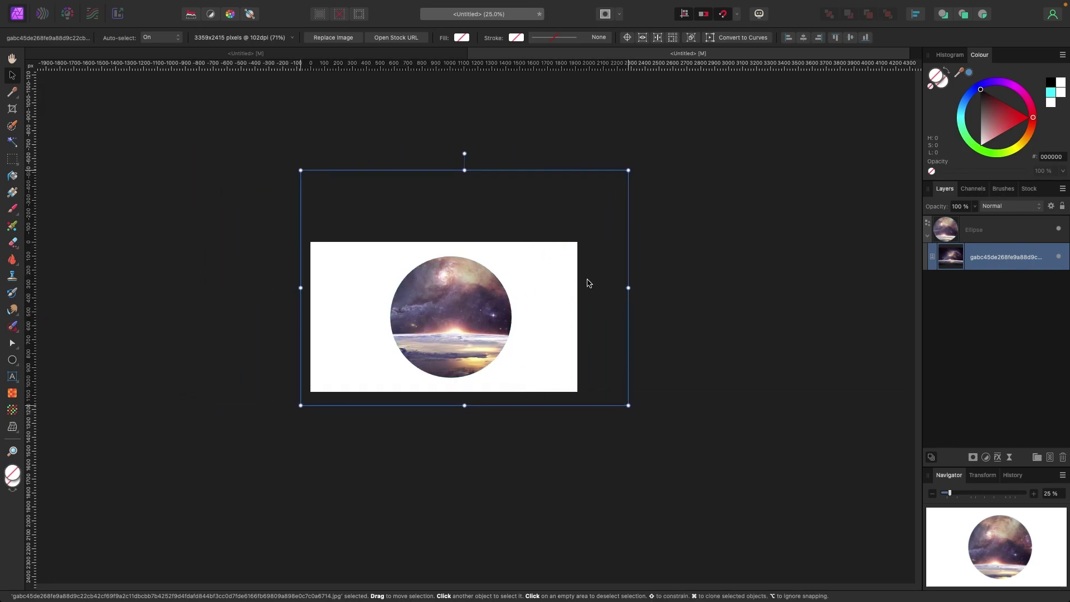
drag(628, 171, 504, 232)
drag(475, 313, 521, 304)
- Shrink the Ellipse slightly together with its clipped photo and move it near the middle of the canvas
click(996, 239)
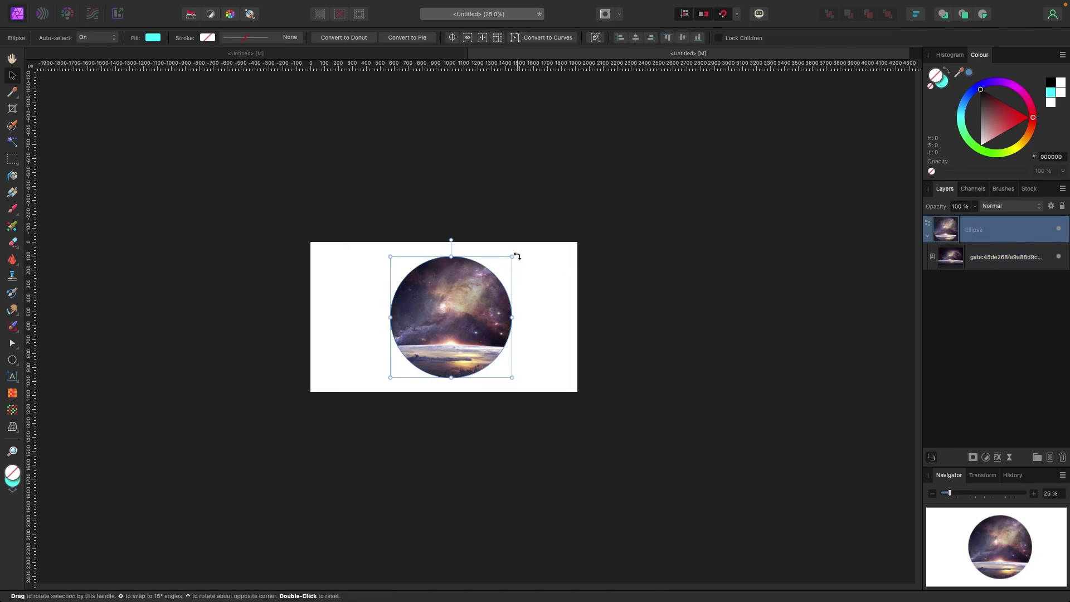
drag(511, 255, 504, 284)
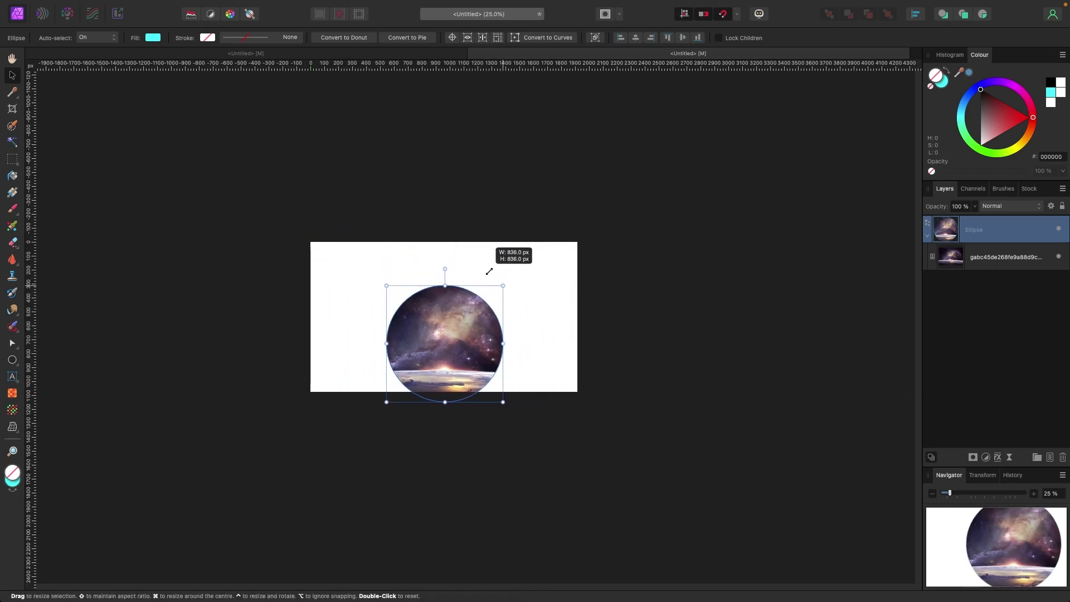
drag(464, 351, 455, 325)
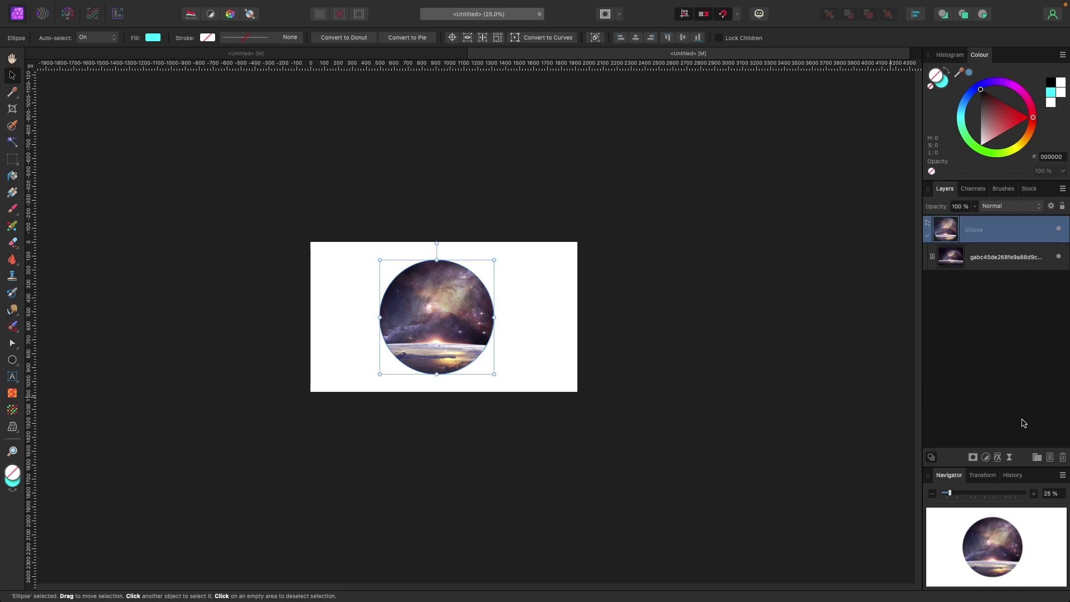
- Add a new pixel layer directly above the galaxy photo inside the Ellipse
click(990, 262)
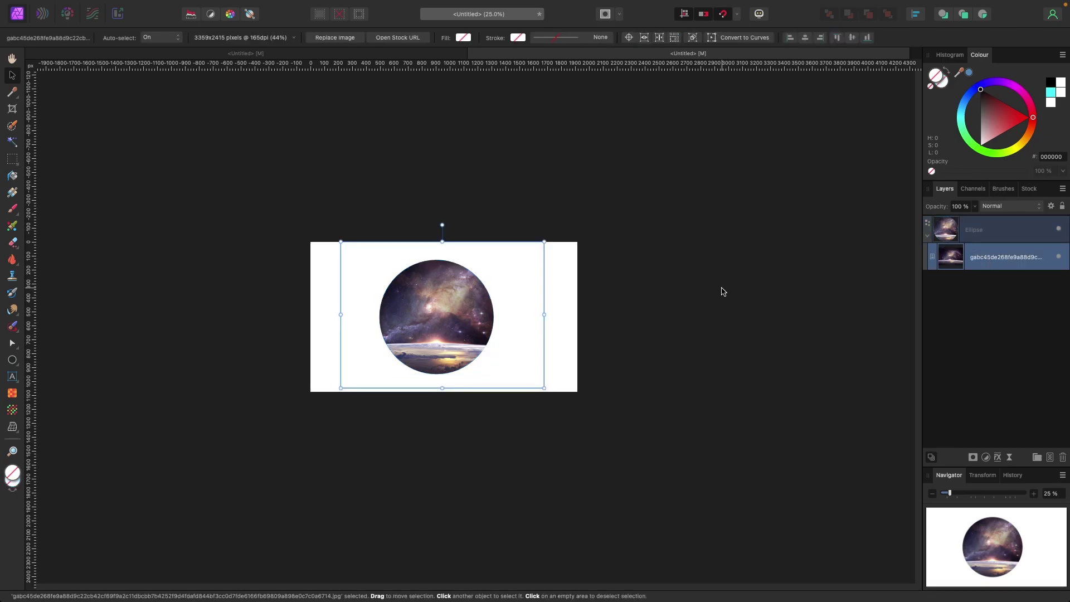
key(super+equal)
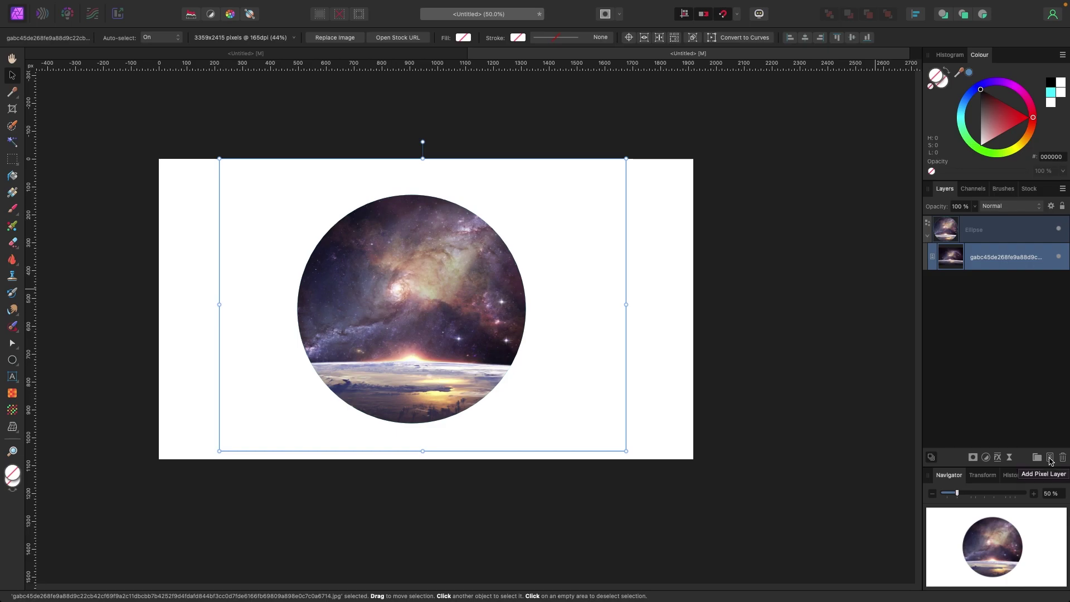
click(1050, 458)
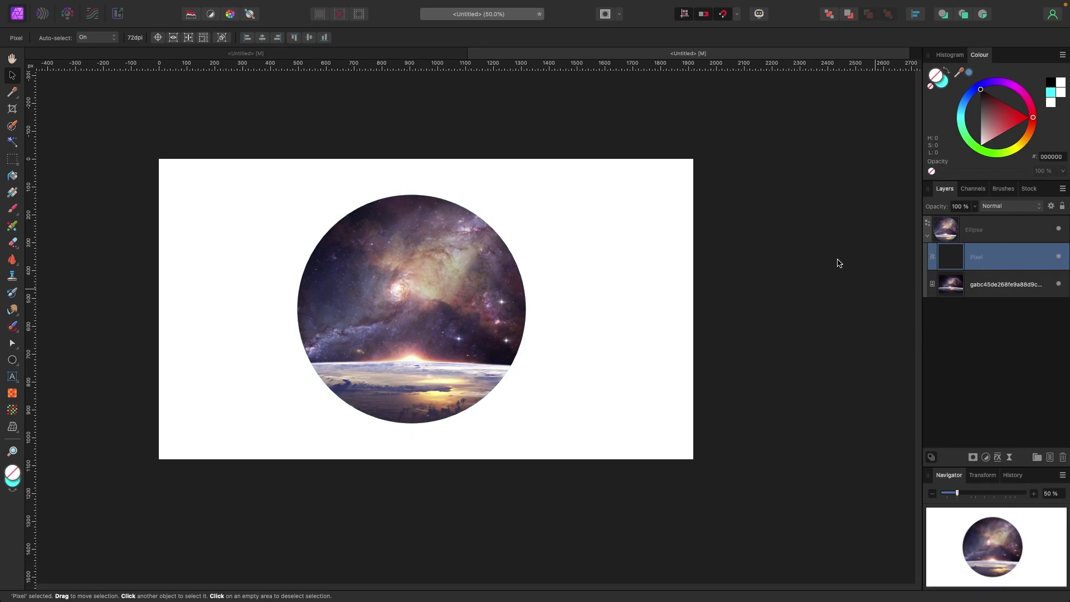
- Set up the Paint Brush with a soft 500 px grain brush from the Grain Shader Brushes by True Grit set
click(12, 210)
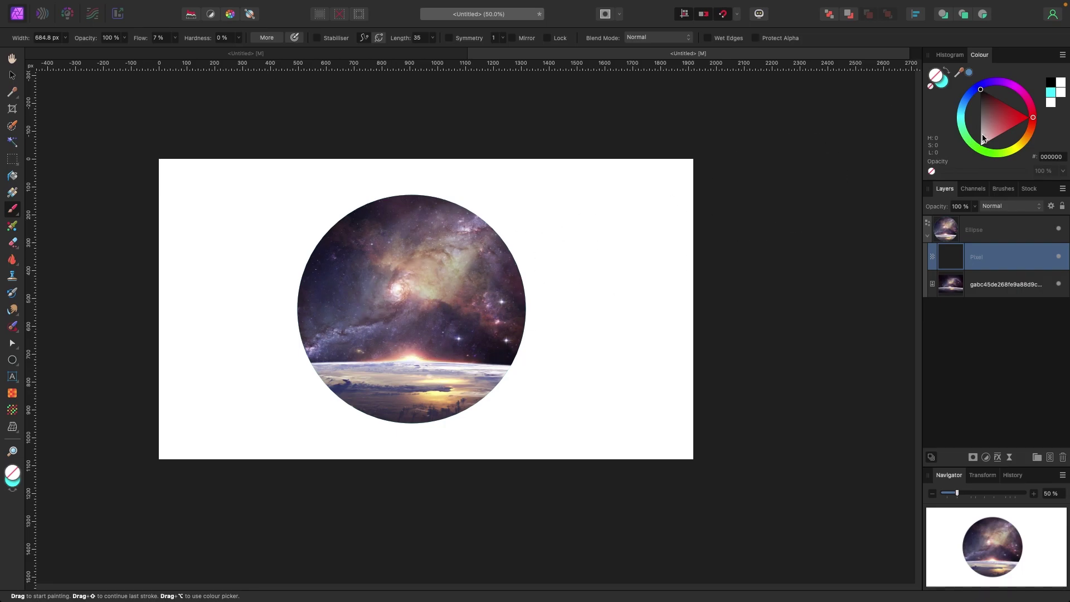
click(1004, 189)
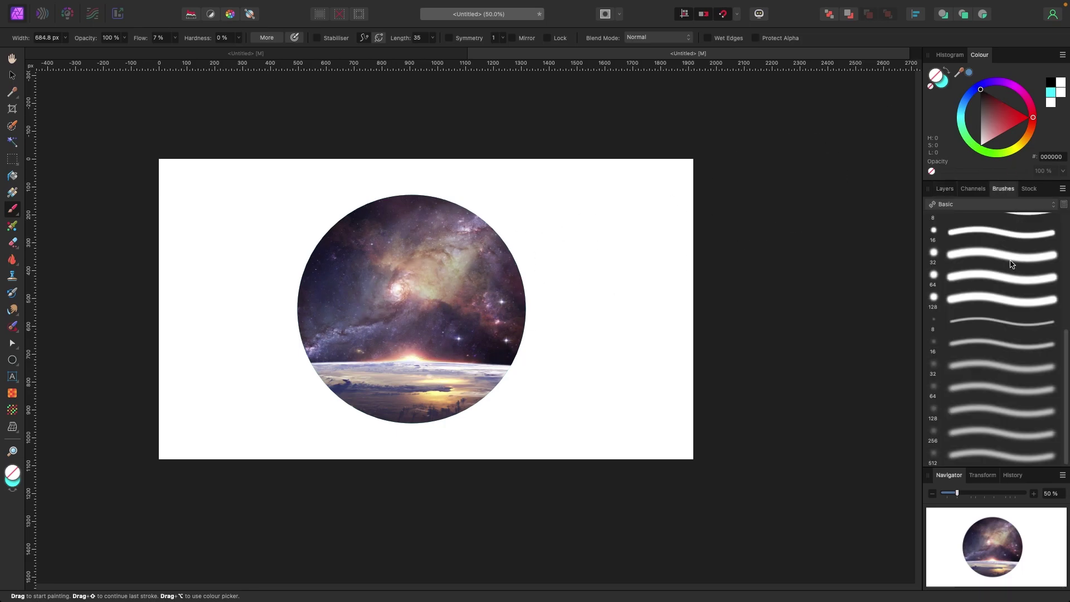
click(1012, 265)
click(1017, 203)
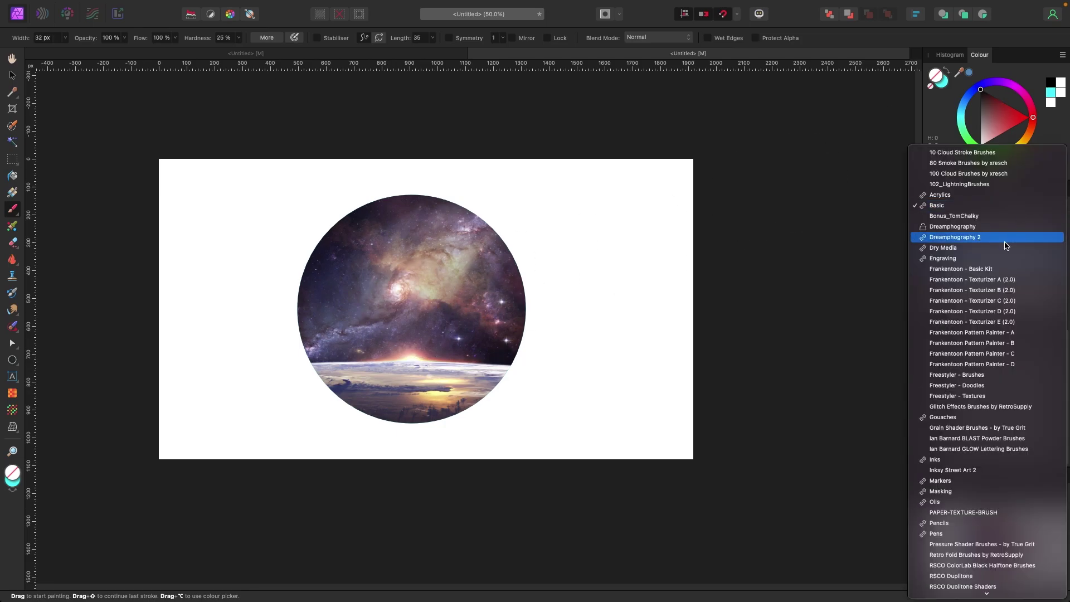
click(1001, 290)
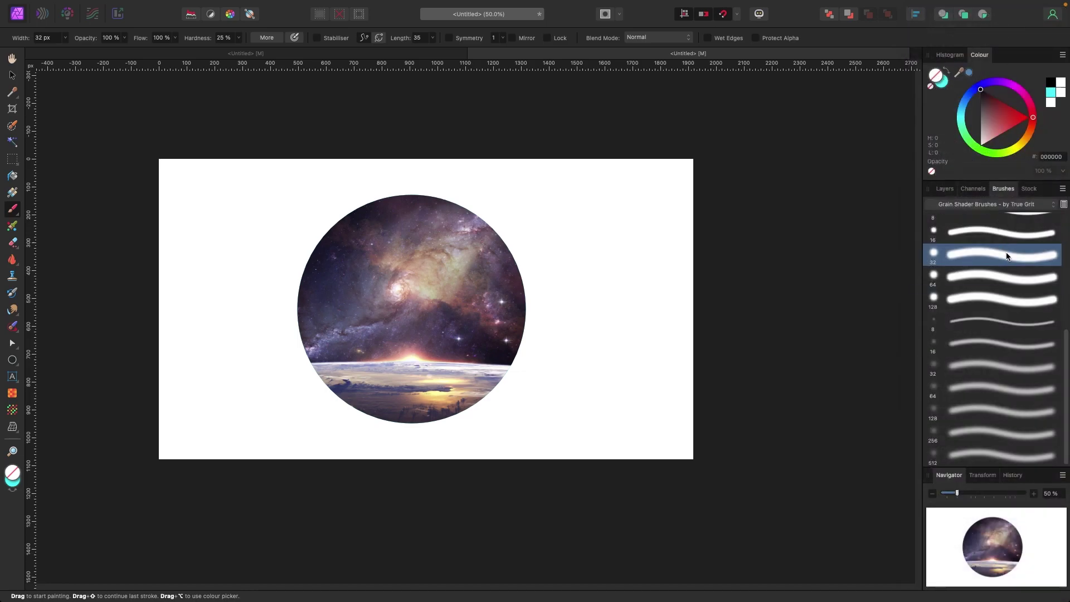
scroll(1020, 282, down, 2)
click(1013, 363)
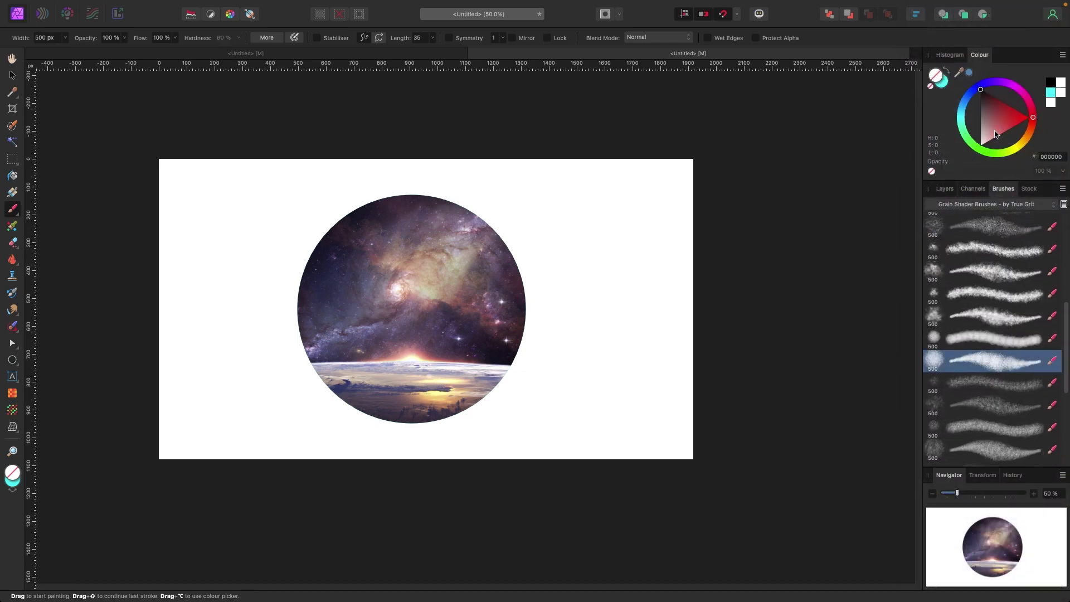
- Set the brush colour to cyan 00FFFF and show the layer stack again
click(964, 117)
click(970, 126)
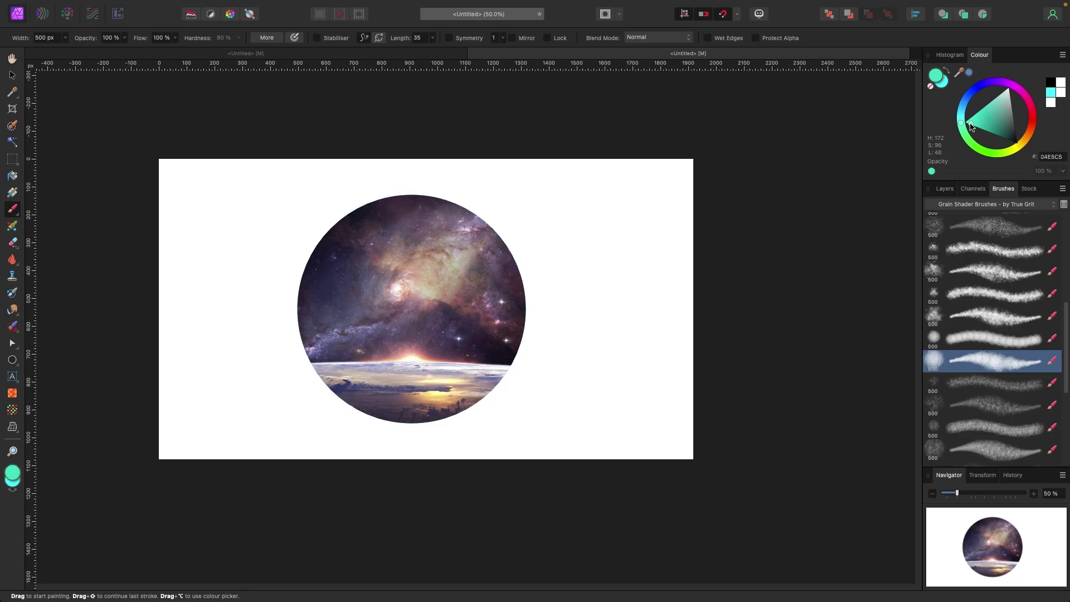
click(963, 119)
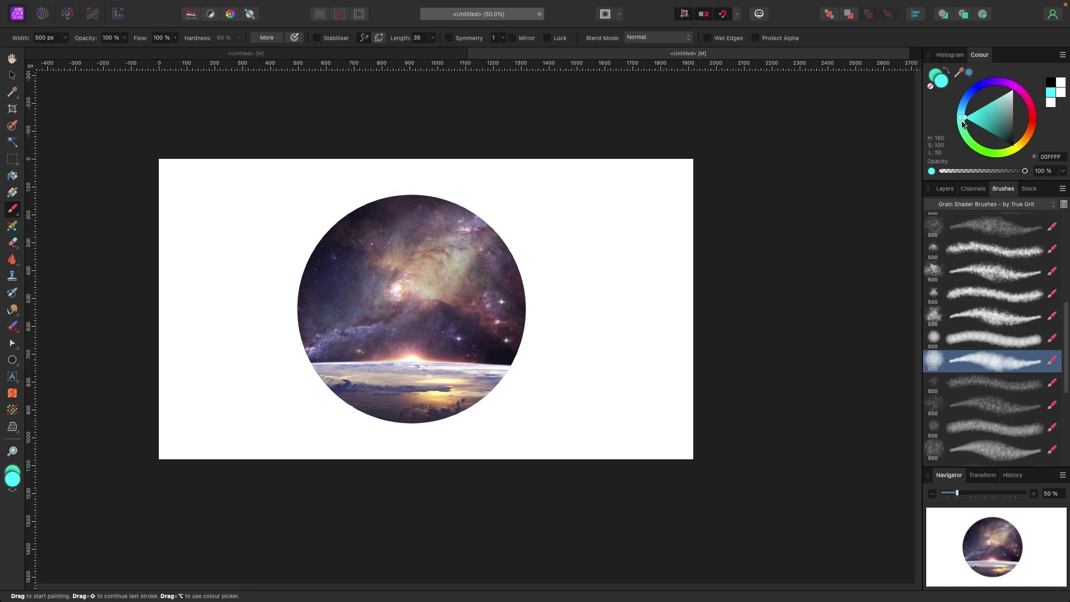
click(945, 189)
mouse_move(429, 301)
mouse_down()
mouse_move(444, 311)
mouse_move(417, 327)
mouse_move(434, 343)
mouse_up()
key(super+z)
key(super+z)
key(super+z)
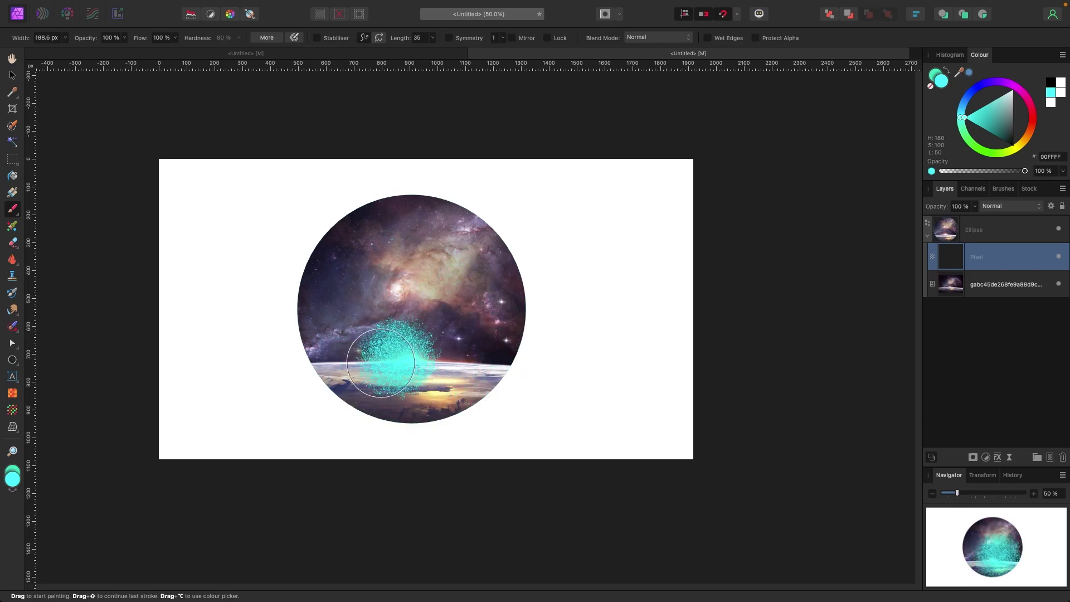
- Paint the lower half of the circle with grainy cyan strokes on the clipped pixel layer
mouse_move(317, 383)
mouse_down()
mouse_move(292, 384)
mouse_move(527, 372)
mouse_move(304, 412)
mouse_move(575, 399)
mouse_move(579, 383)
mouse_move(570, 362)
mouse_move(251, 359)
mouse_move(563, 327)
mouse_move(241, 339)
mouse_up()
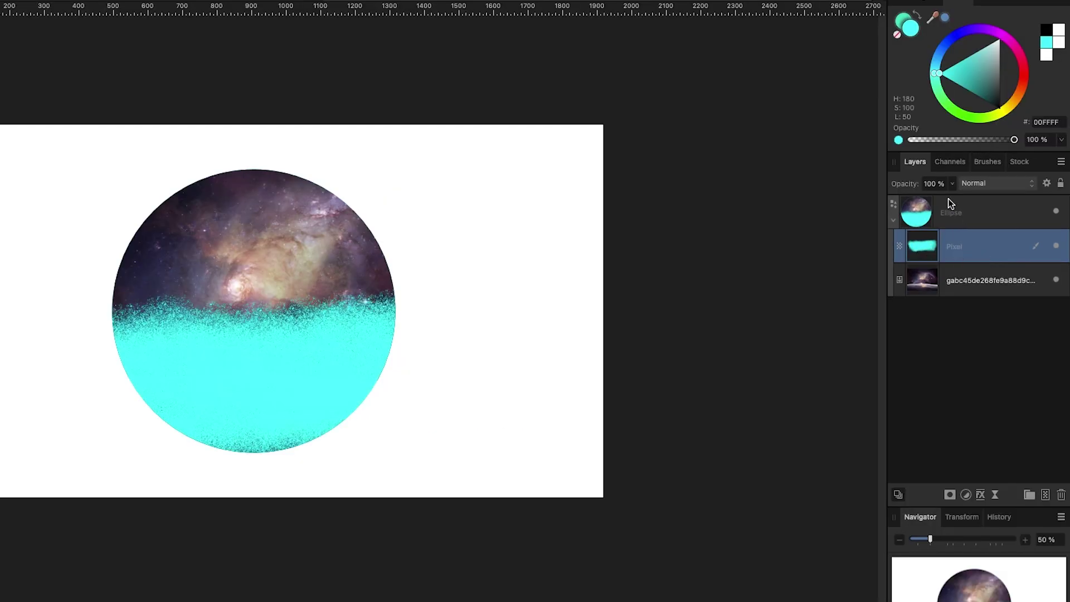
click(893, 222)
click(893, 222)
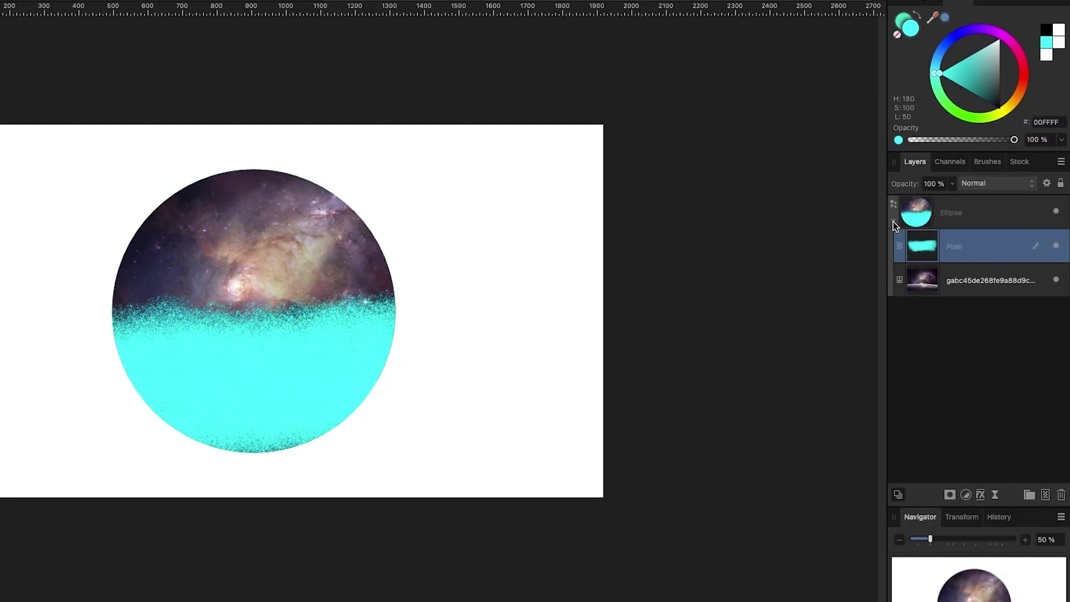
- Try painting cyan strokes across the whole canvas on a new pixel layer above the Ellipse, and undo them along with the layer
click(1045, 495)
drag(944, 260, 931, 203)
mouse_move(535, 200)
mouse_down()
mouse_move(447, 218)
mouse_move(558, 368)
mouse_move(138, 437)
mouse_move(34, 114)
mouse_move(20, 148)
mouse_up()
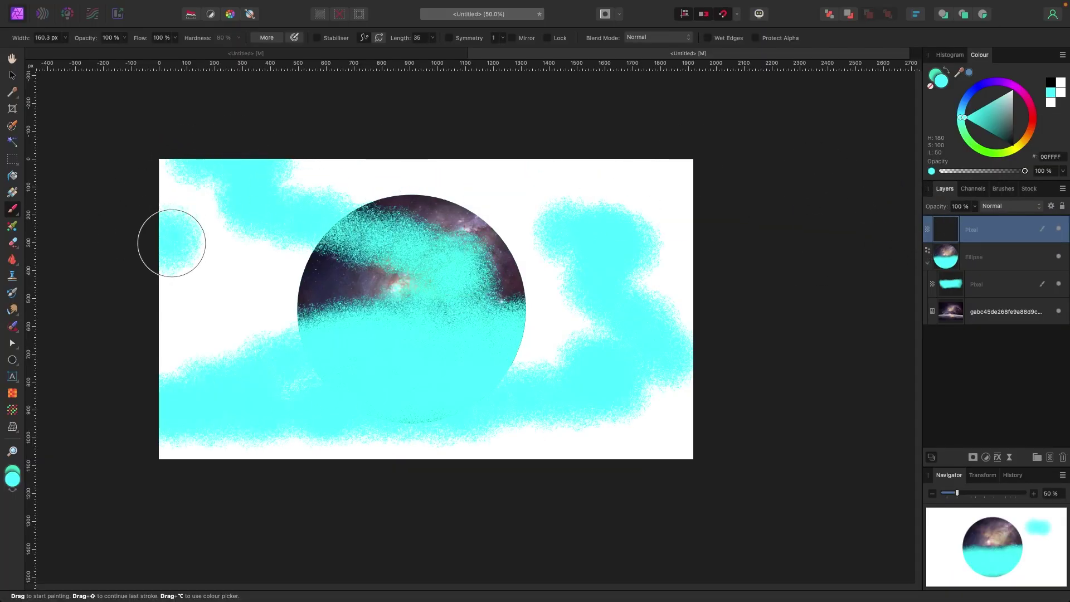
drag(354, 232, 389, 225)
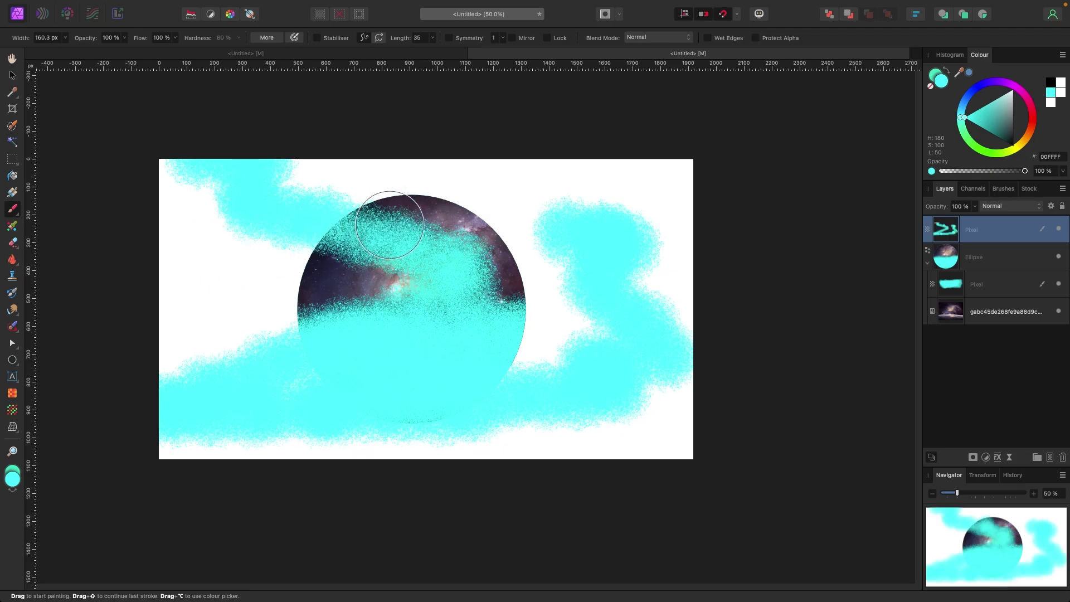
click(521, 220)
key(ctrl+z)
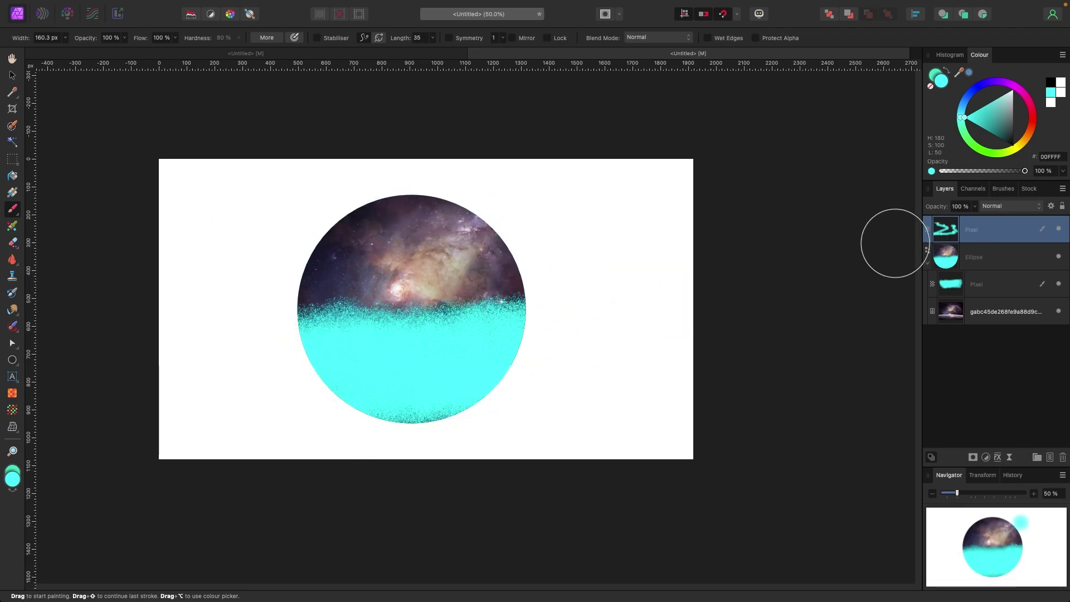
key(ctrl+z)
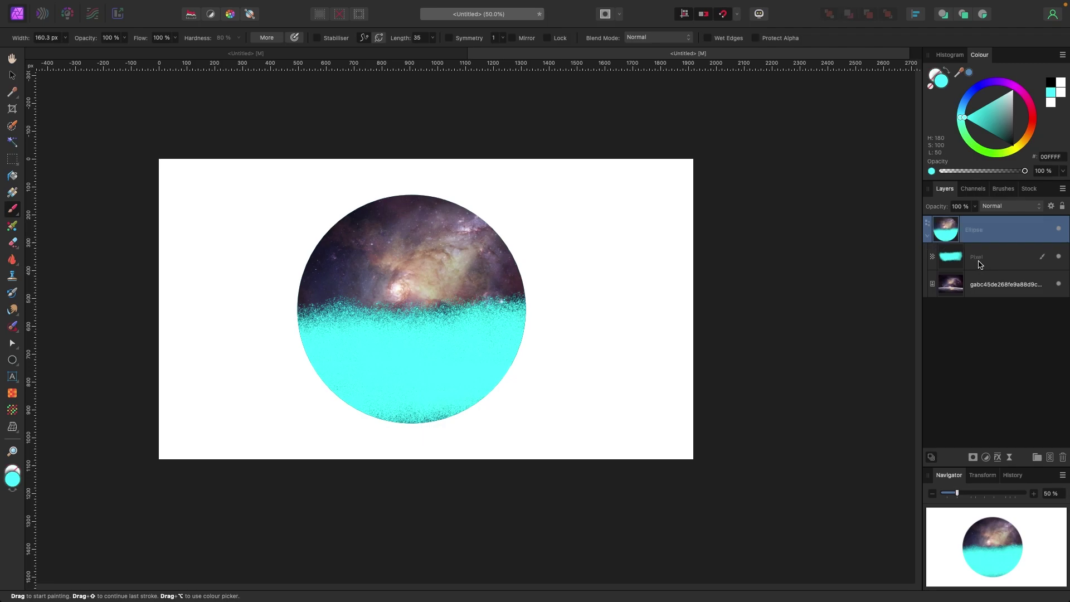
- Try extending the cyan paint higher up the circle on the clipped pixel layer, and undo the strokes
click(979, 264)
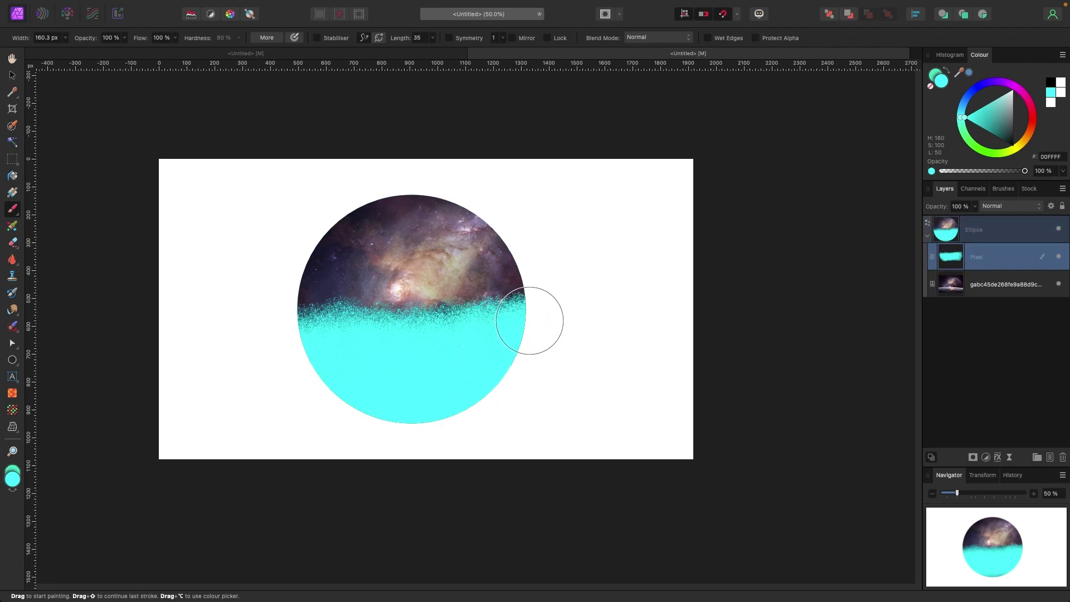
mouse_move(529, 321)
mouse_down()
mouse_move(331, 324)
mouse_move(516, 312)
mouse_move(382, 312)
mouse_move(401, 370)
mouse_up()
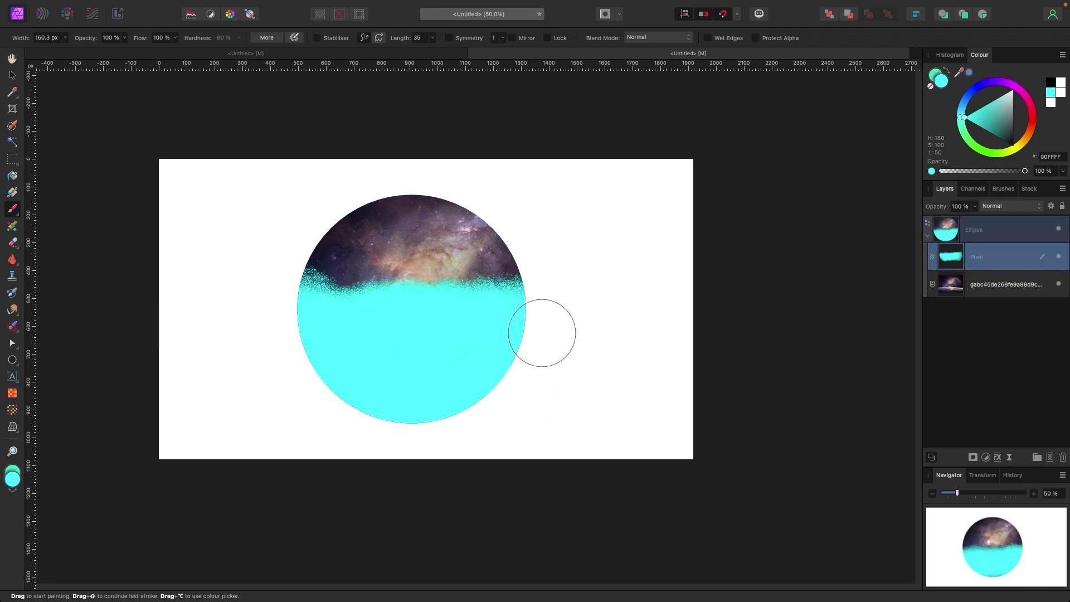
key(ctrl+z)
key(ctrl+z)
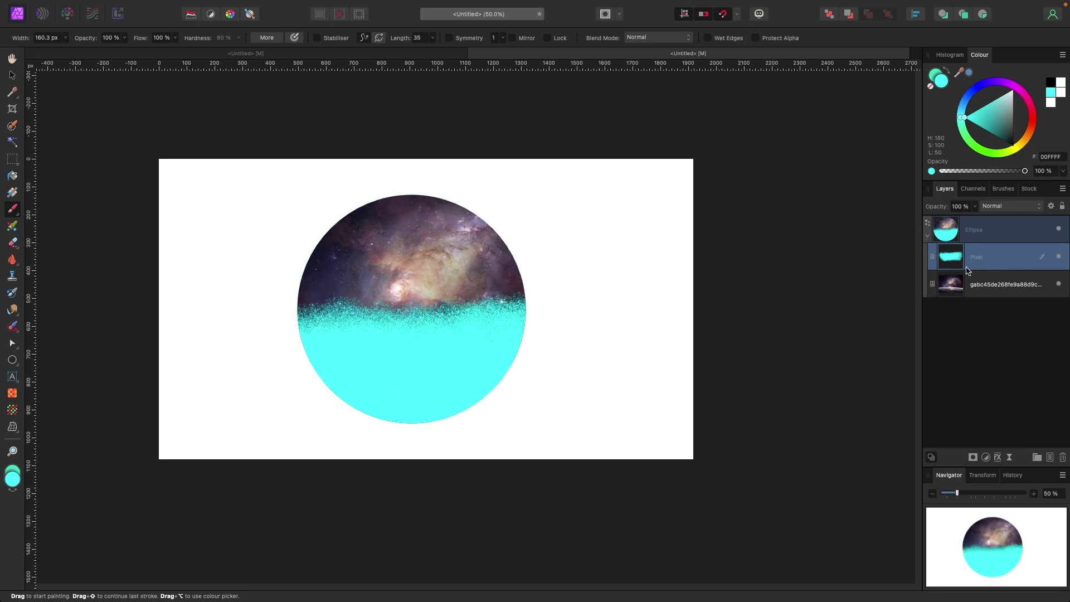
- Add another pixel layer inside the Ellipse, and delete everything clipped there: both pixel layers and the galaxy photo
key(super+shift+n)
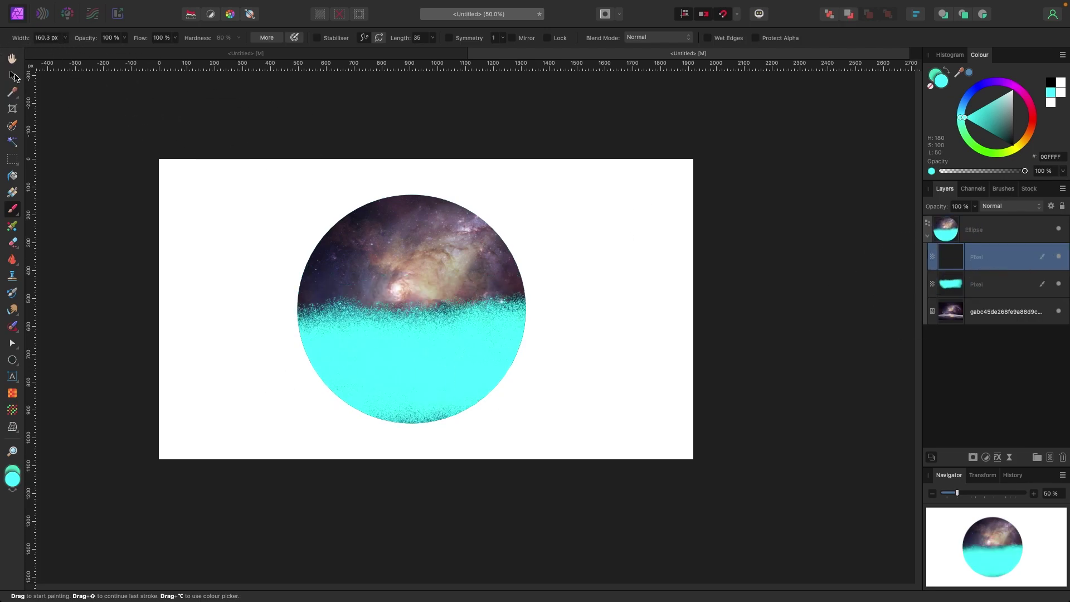
click(13, 76)
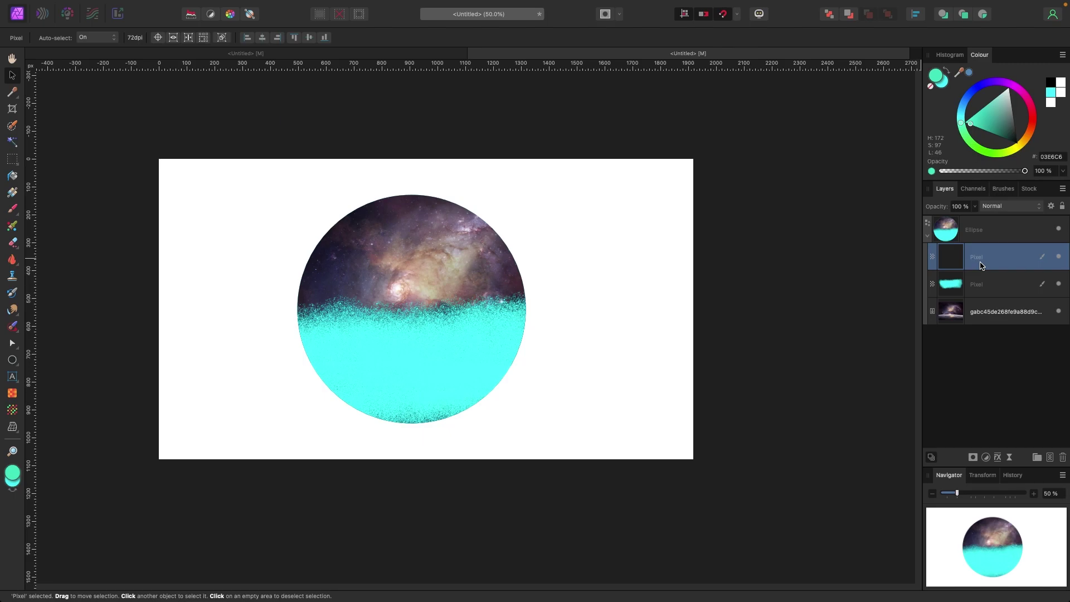
key(BackSpace)
key(BackSpace)
key(BackSpace)
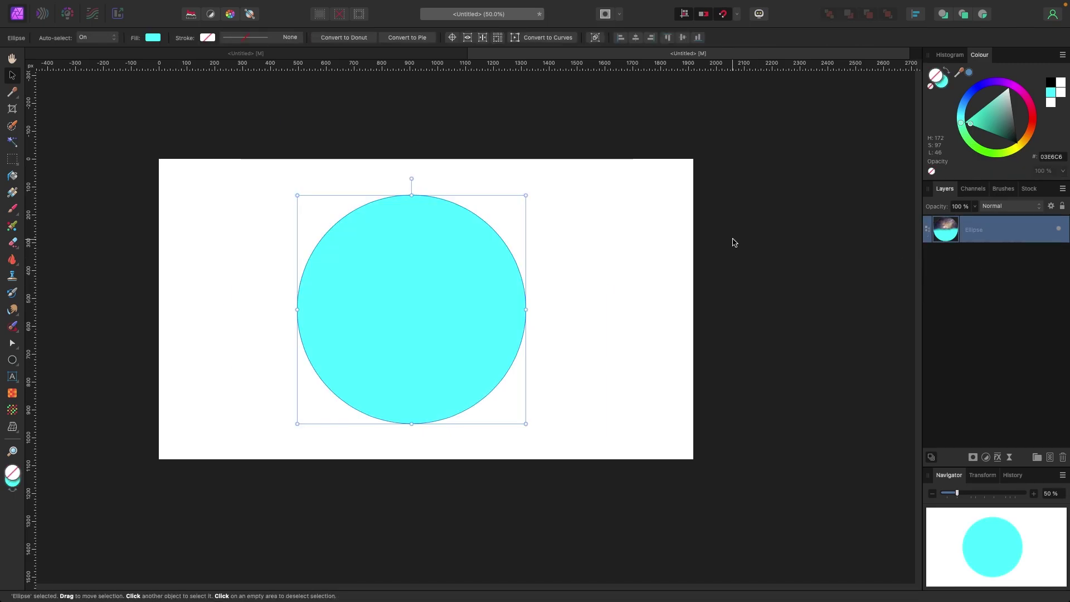